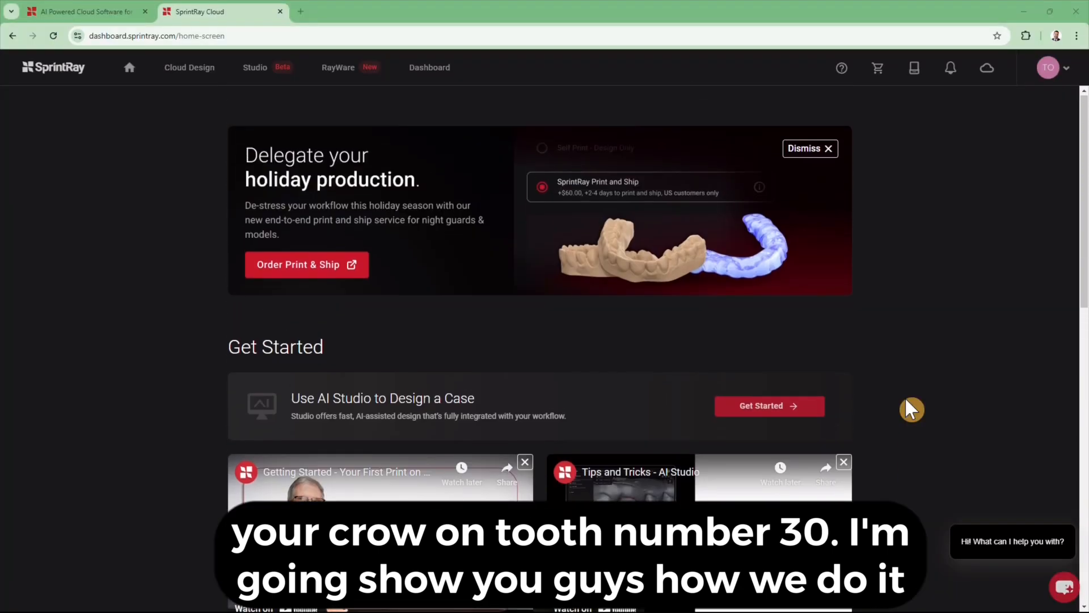
# - Open the Studio page from SprintRay Cloud's top navigation to list recent crown treatments
pyautogui.click(279, 82)
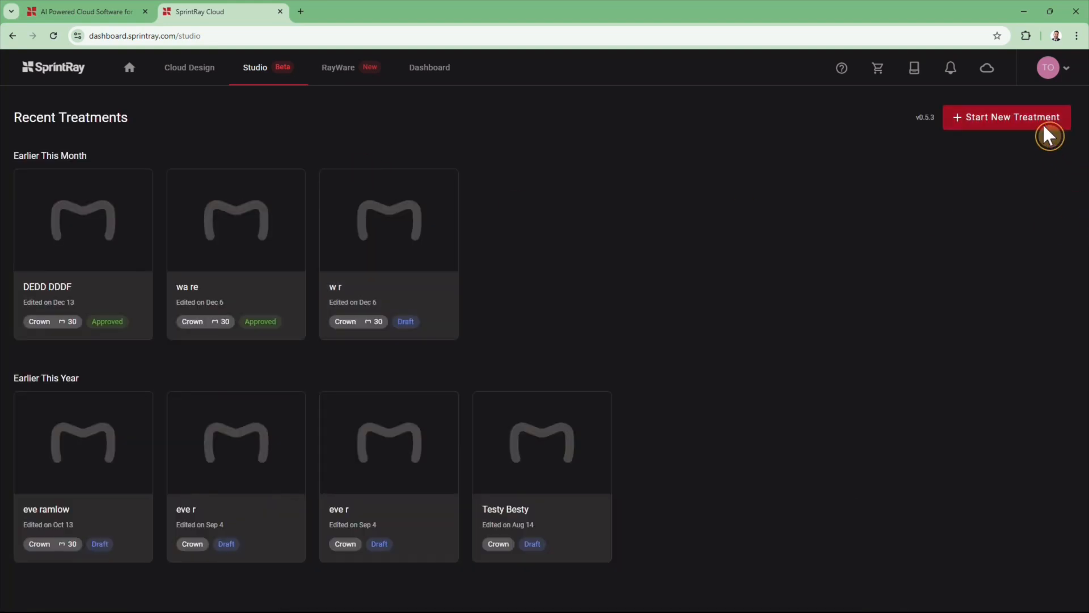
# - Start a new treatment for a new male patient, entering first and last name, and continue
pyautogui.click(1042, 122)
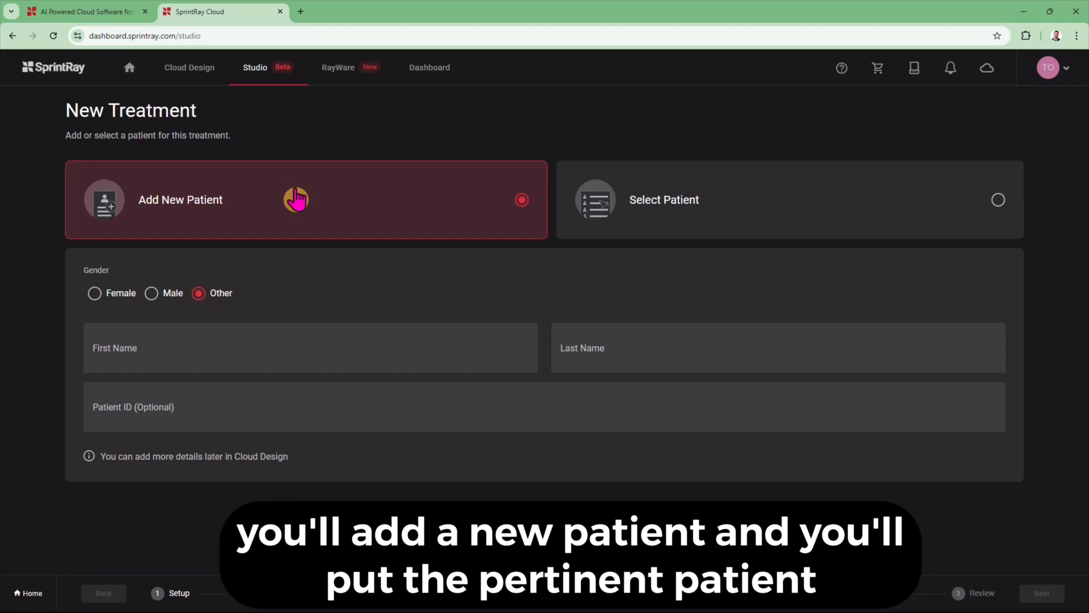
pyautogui.click(161, 301)
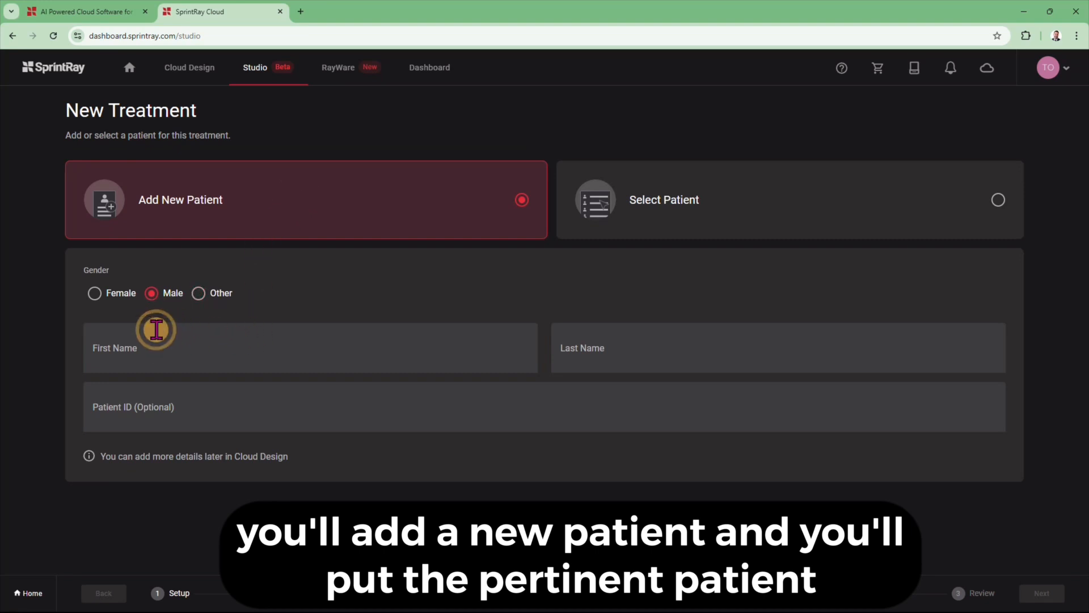
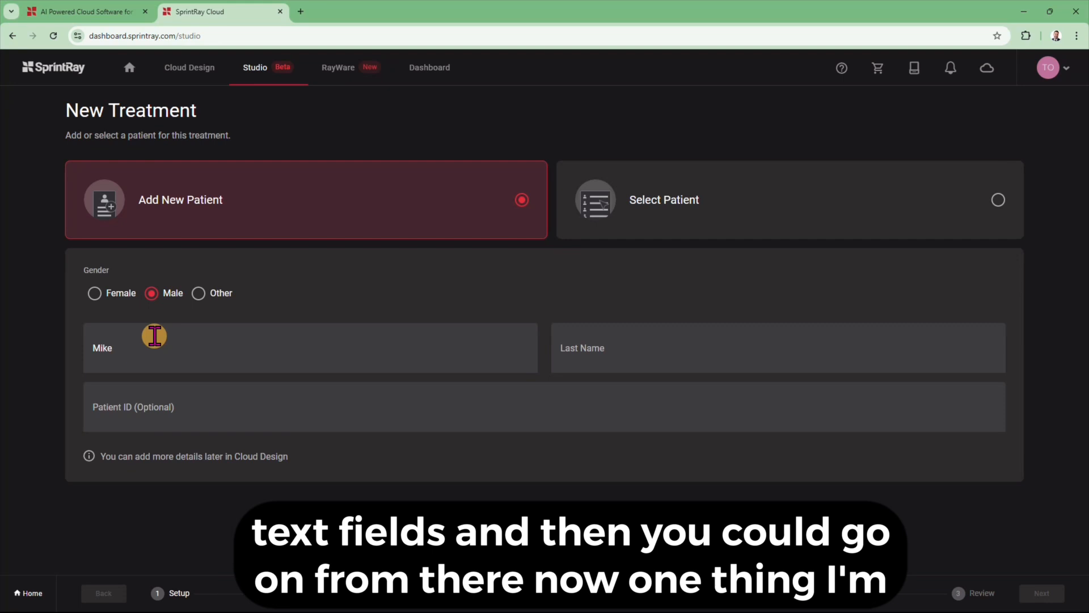
pyautogui.click(609, 363)
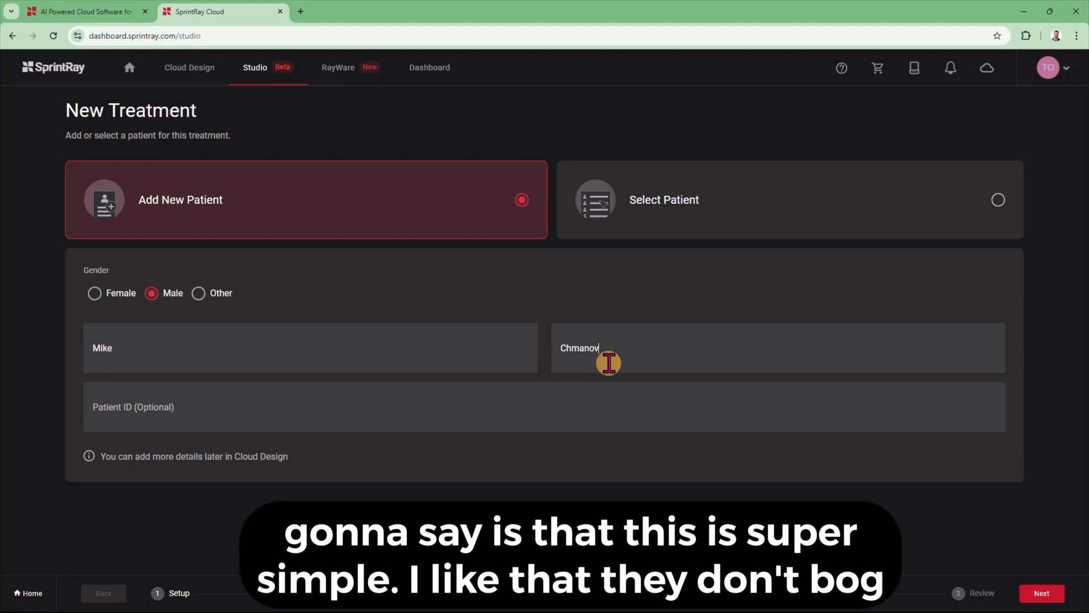
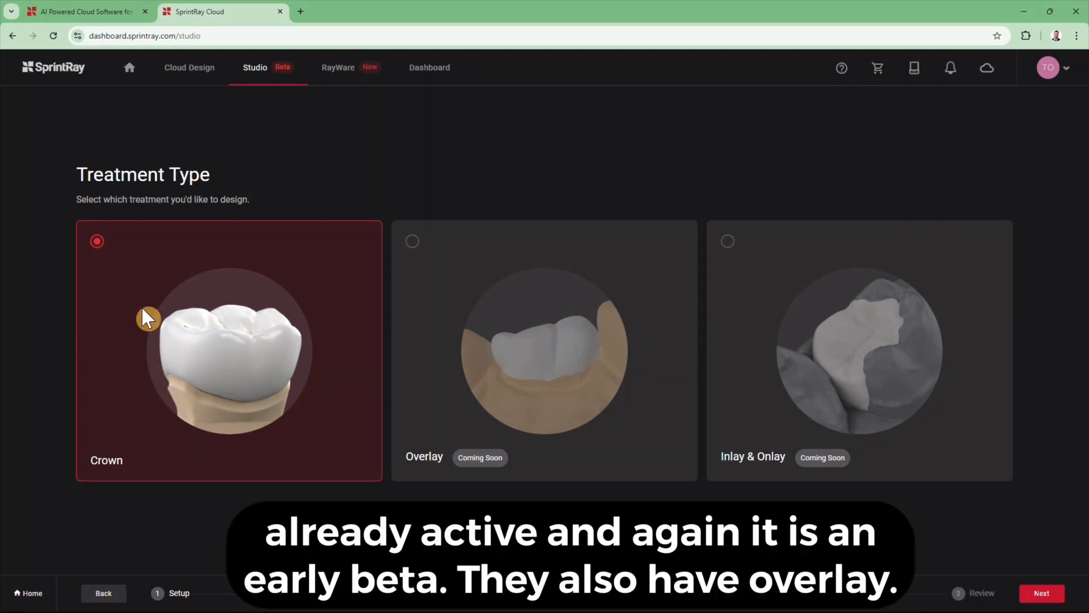
pyautogui.click(1042, 593)
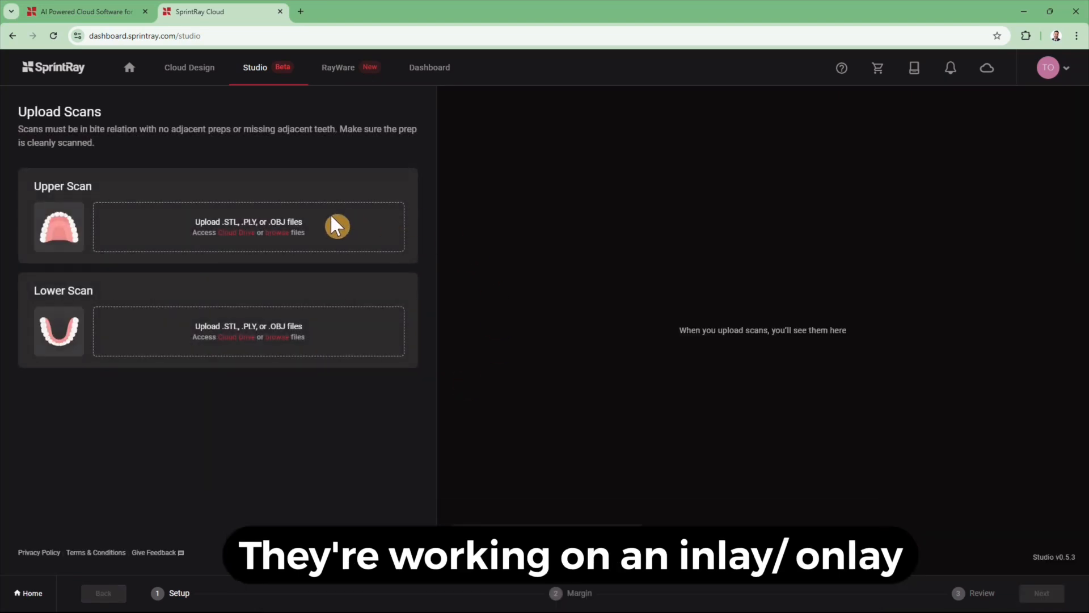
# - Upload upper.obj as the upper scan and lower.obj as the lower scan, then continue
pyautogui.click(268, 231)
pyautogui.scroll(-3, 250, 181)
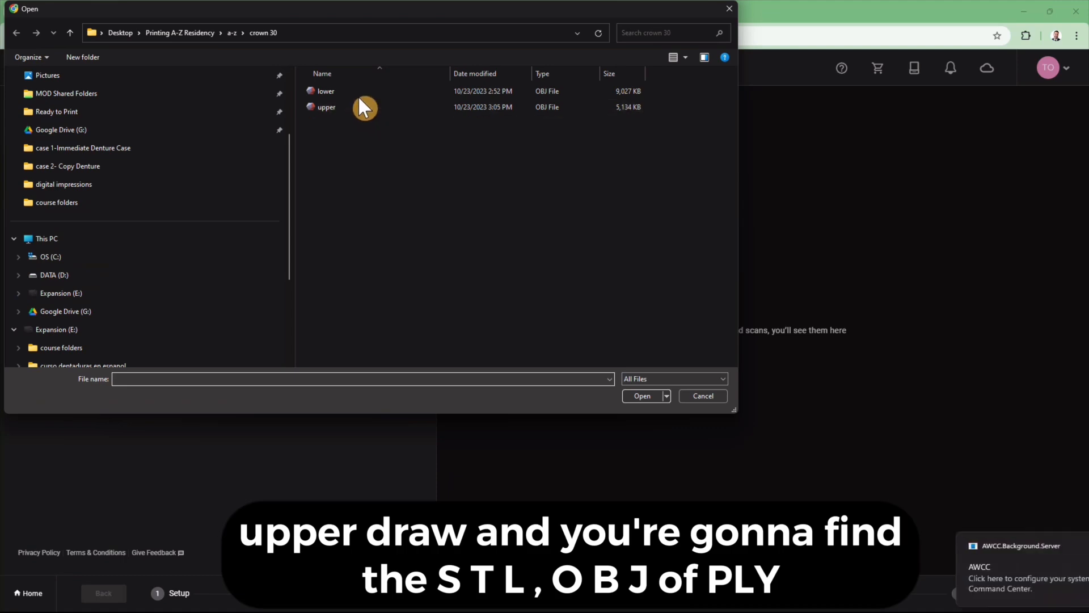
pyautogui.doubleClick(349, 110)
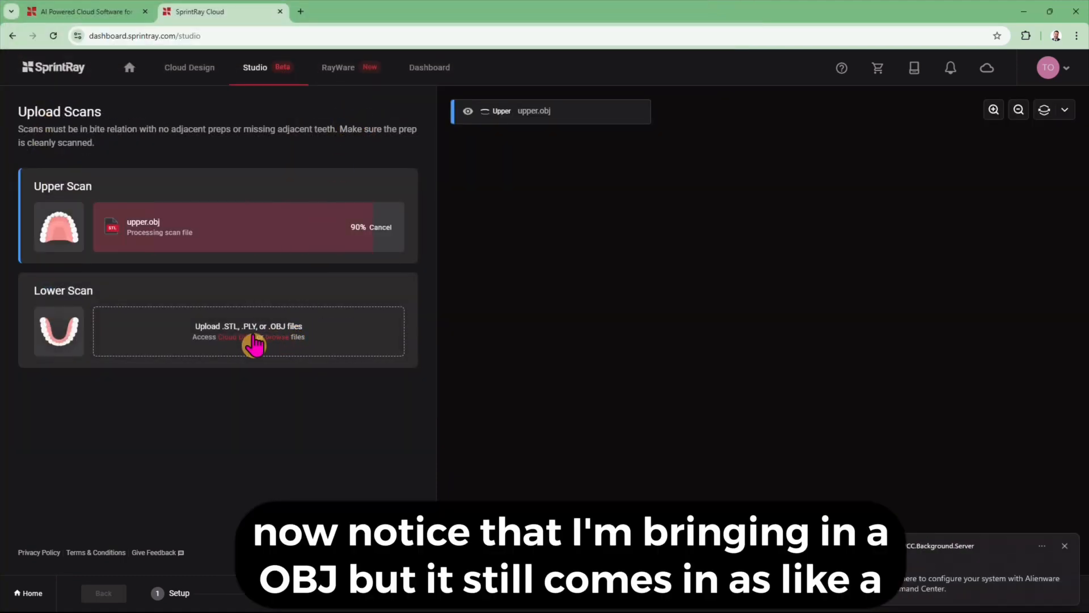
pyautogui.click(270, 336)
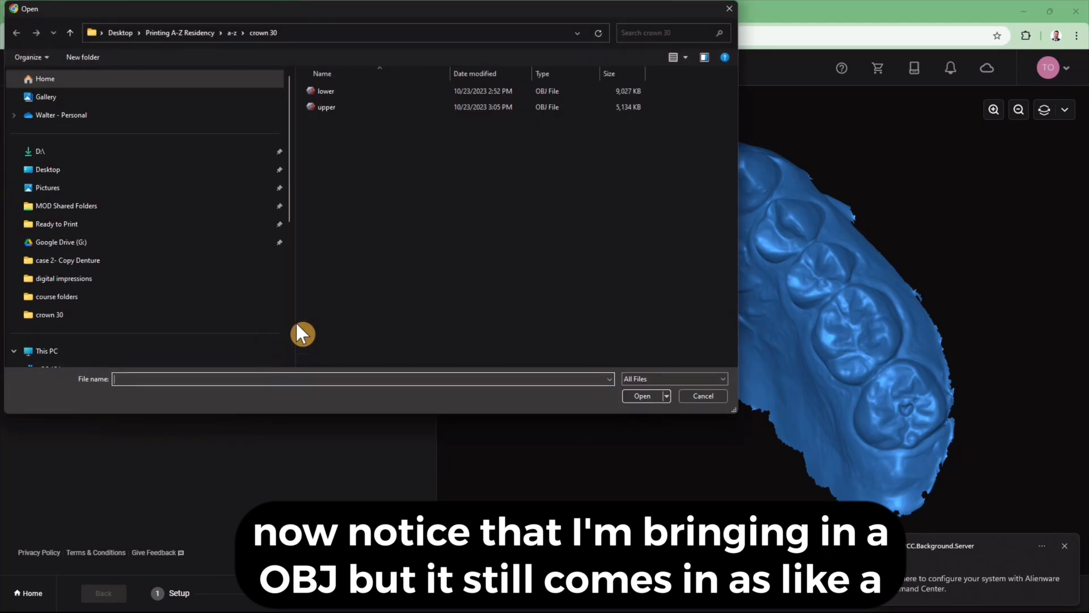
pyautogui.doubleClick(343, 92)
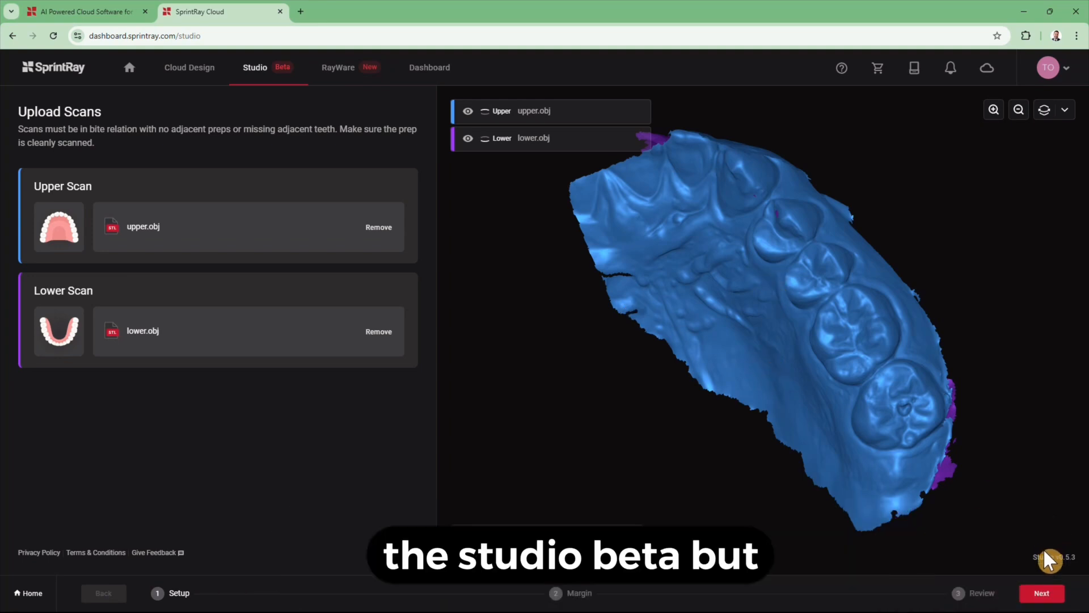
pyautogui.click(1042, 593)
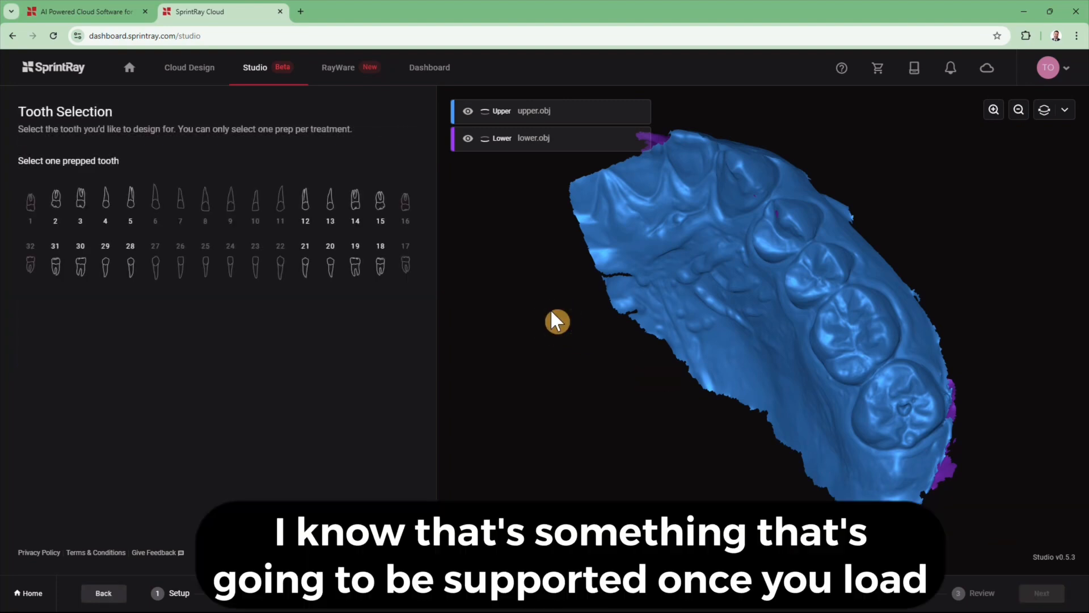
# - Select tooth 30 and run automatic margin detection
pyautogui.click(80, 264)
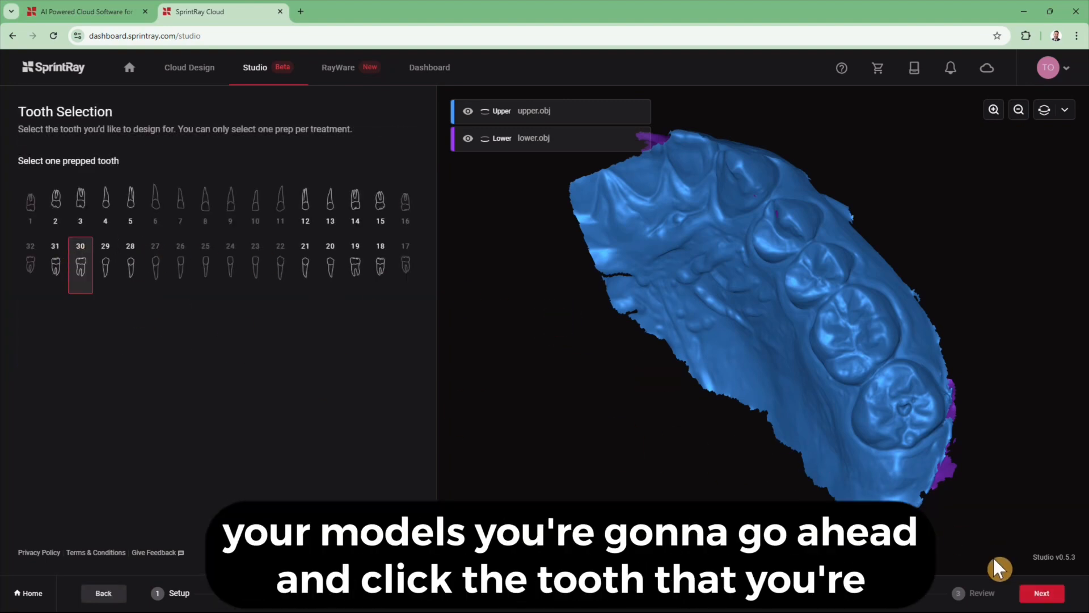
pyautogui.click(1042, 594)
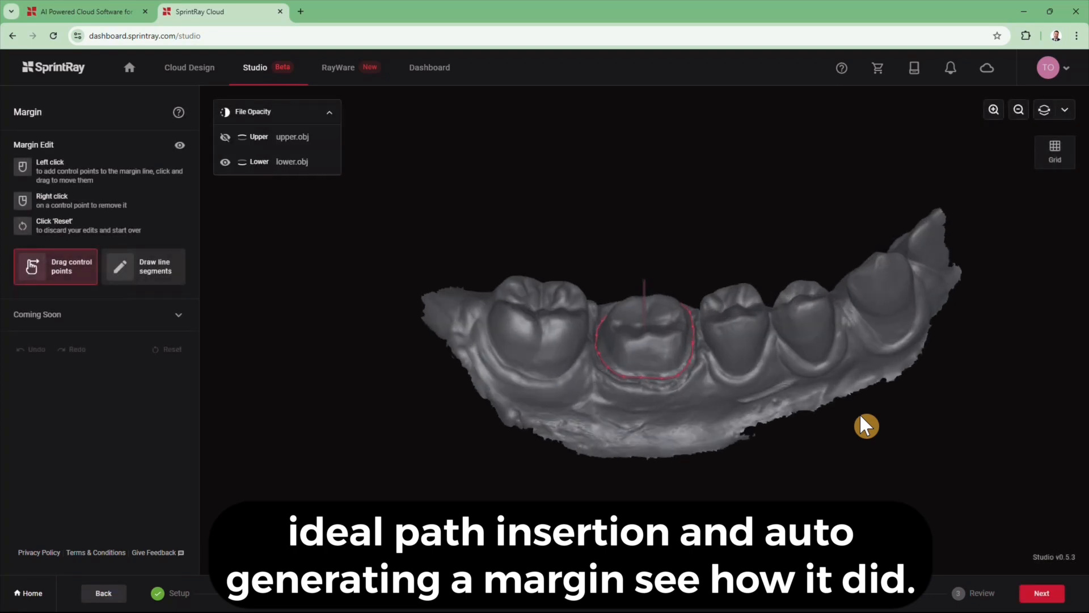
# - Tilt the crown's path of insertion with the joystick
pyautogui.scroll(10, 666, 353)
pyautogui.moveTo(701, 353); pyautogui.dragTo(655, 365)
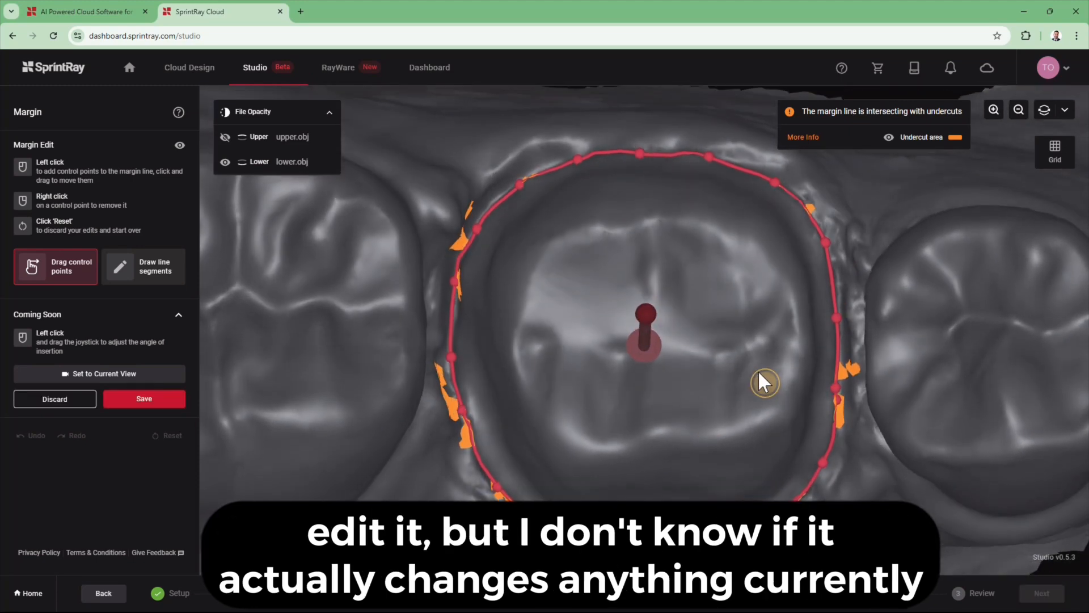
pyautogui.moveTo(758, 370); pyautogui.dragTo(760, 278)
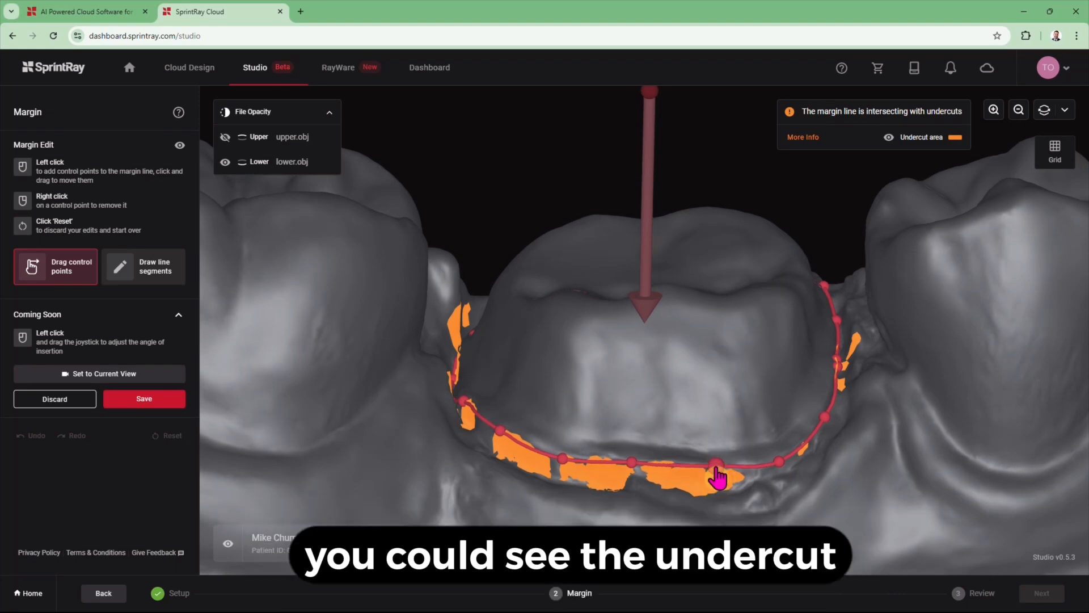
# - Add and nudge control points along the margin line near the undercut areas
pyautogui.click(717, 464)
pyautogui.moveTo(564, 465); pyautogui.dragTo(565, 462)
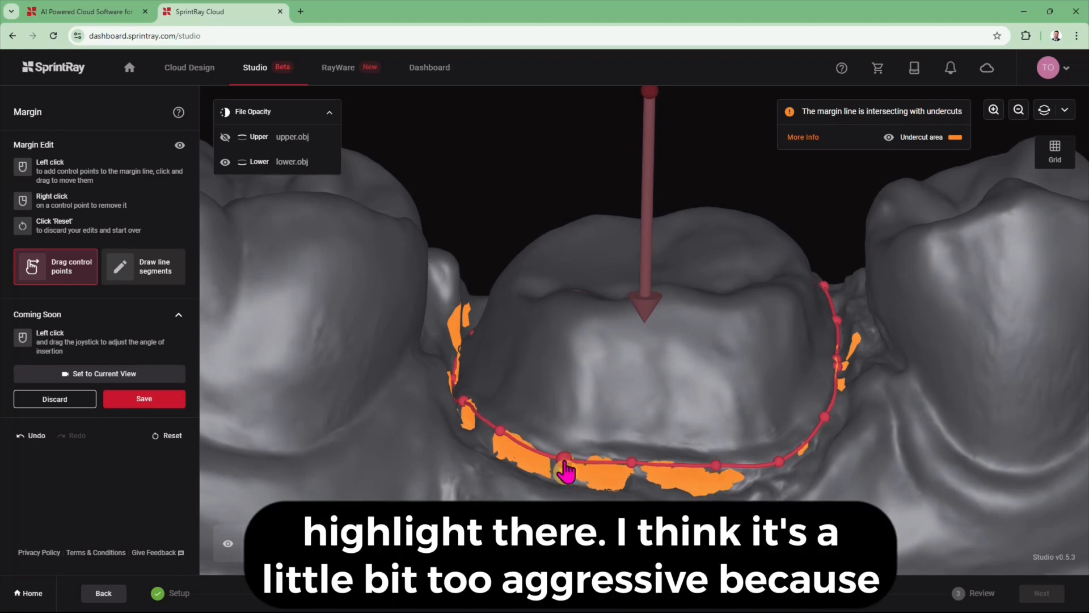
pyautogui.moveTo(554, 394); pyautogui.dragTo(567, 454)
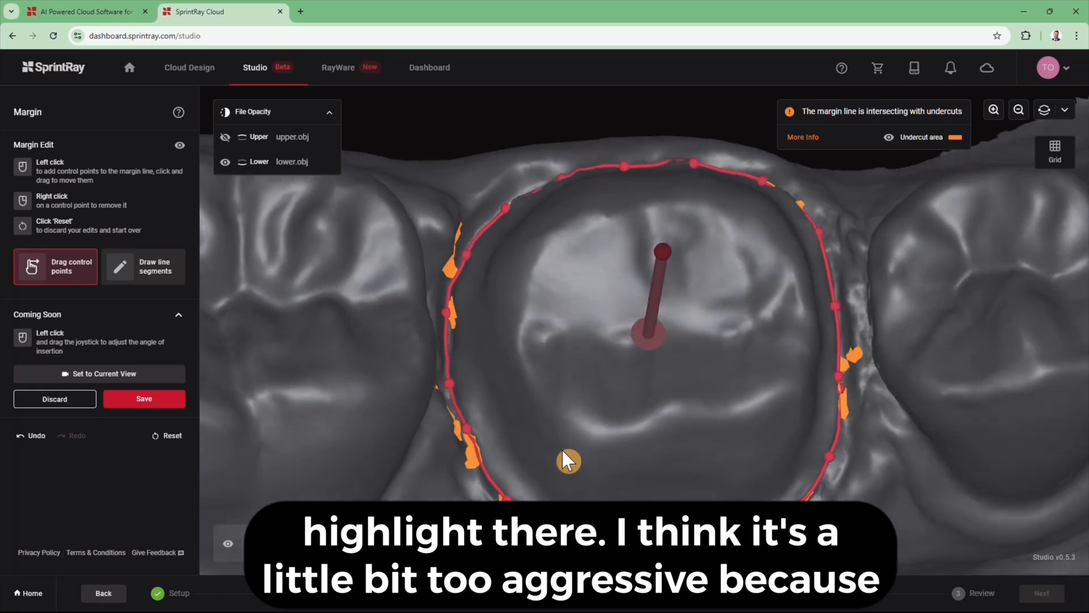
pyautogui.moveTo(449, 378); pyautogui.dragTo(457, 378)
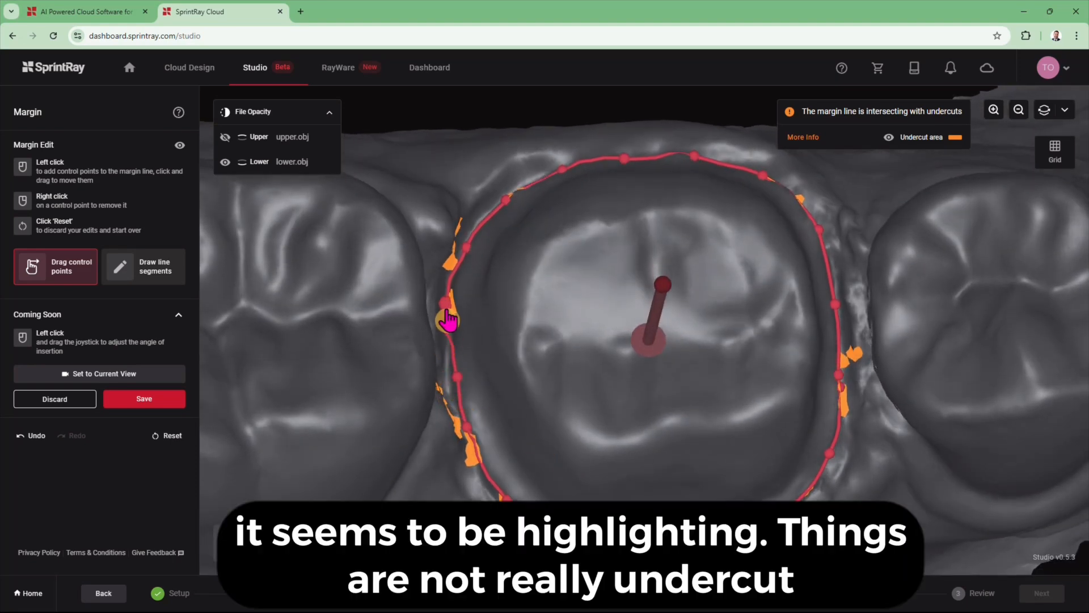
pyautogui.click(453, 319)
pyautogui.moveTo(453, 319); pyautogui.dragTo(456, 319)
pyautogui.moveTo(549, 267); pyautogui.dragTo(552, 297)
pyautogui.click(572, 194)
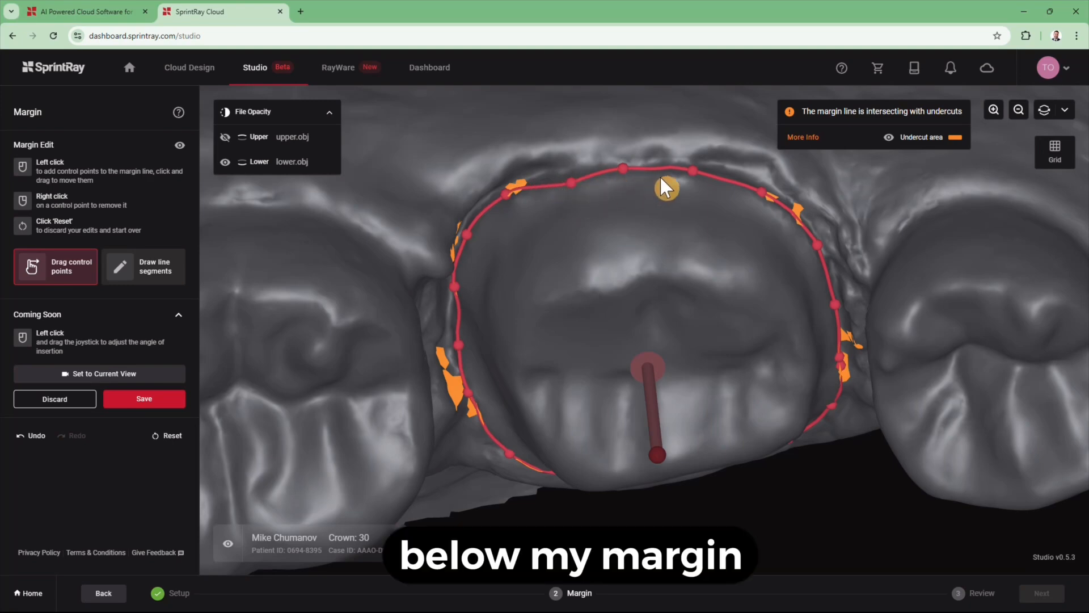
pyautogui.moveTo(748, 357); pyautogui.dragTo(747, 301)
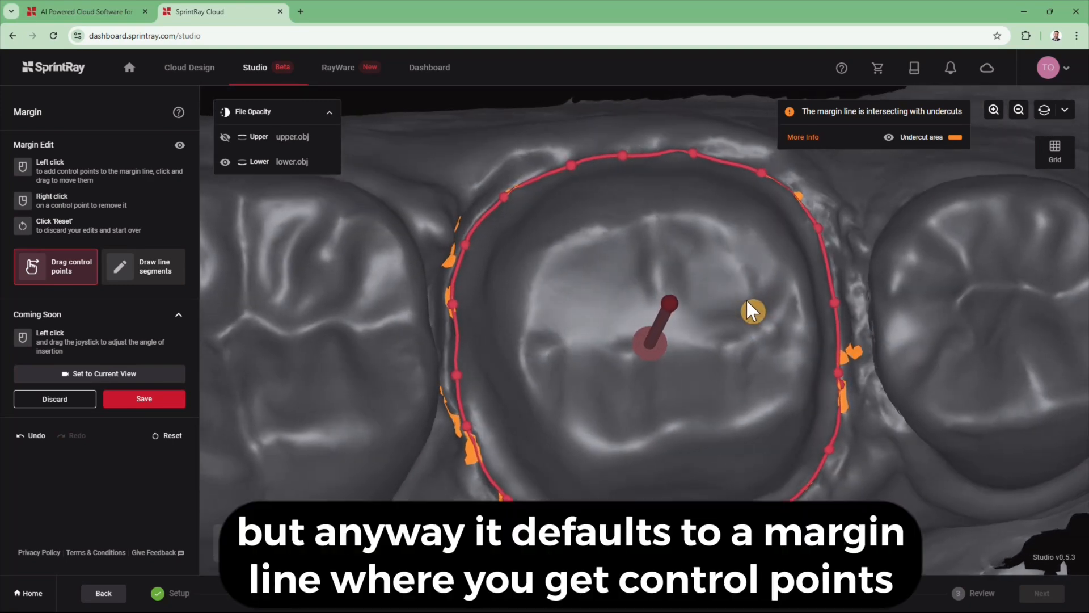
# - In line-segment mode, trace margin points up the left edge and across the upper rim
pyautogui.click(125, 271)
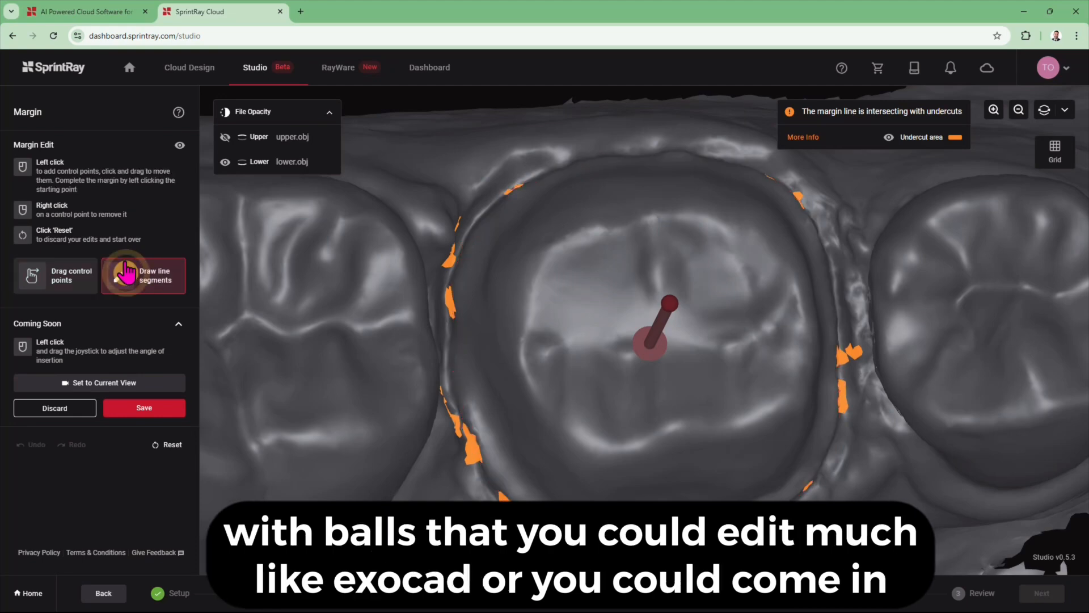
pyautogui.click(452, 378)
pyautogui.click(452, 353)
pyautogui.click(451, 310)
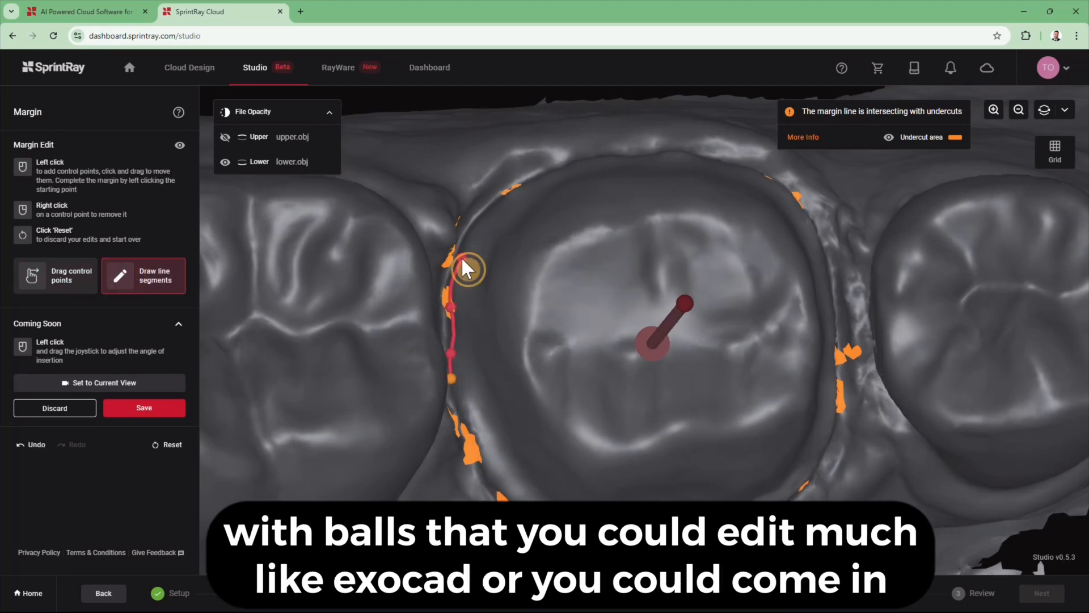
pyautogui.click(462, 258)
pyautogui.click(473, 229)
pyautogui.moveTo(532, 217); pyautogui.dragTo(534, 256)
pyautogui.click(513, 223)
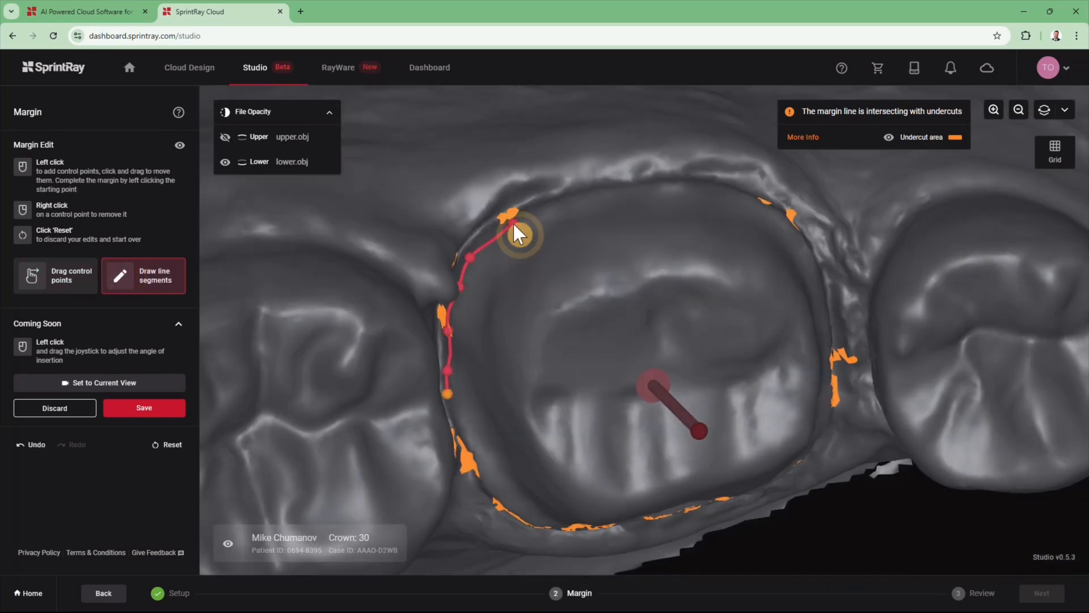
pyautogui.click(567, 201)
pyautogui.click(616, 188)
pyautogui.click(693, 190)
pyautogui.click(744, 189)
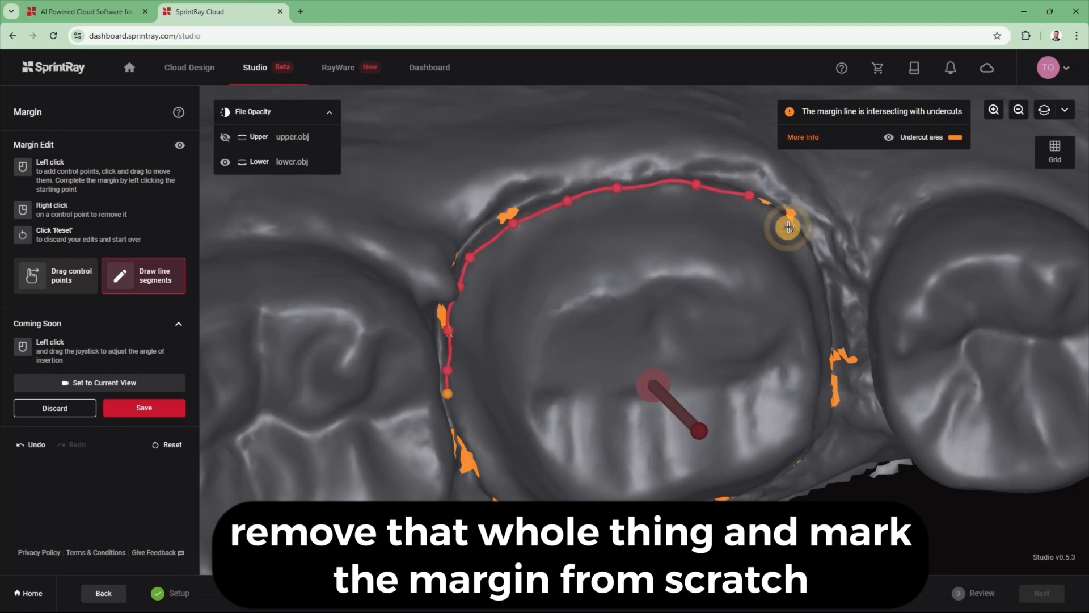
pyautogui.click(788, 228)
# - Continue the margin points down the right rim of the prep
pyautogui.moveTo(804, 262); pyautogui.dragTo(763, 227, button='right')
pyautogui.click(815, 256)
pyautogui.click(832, 295)
pyautogui.click(847, 344)
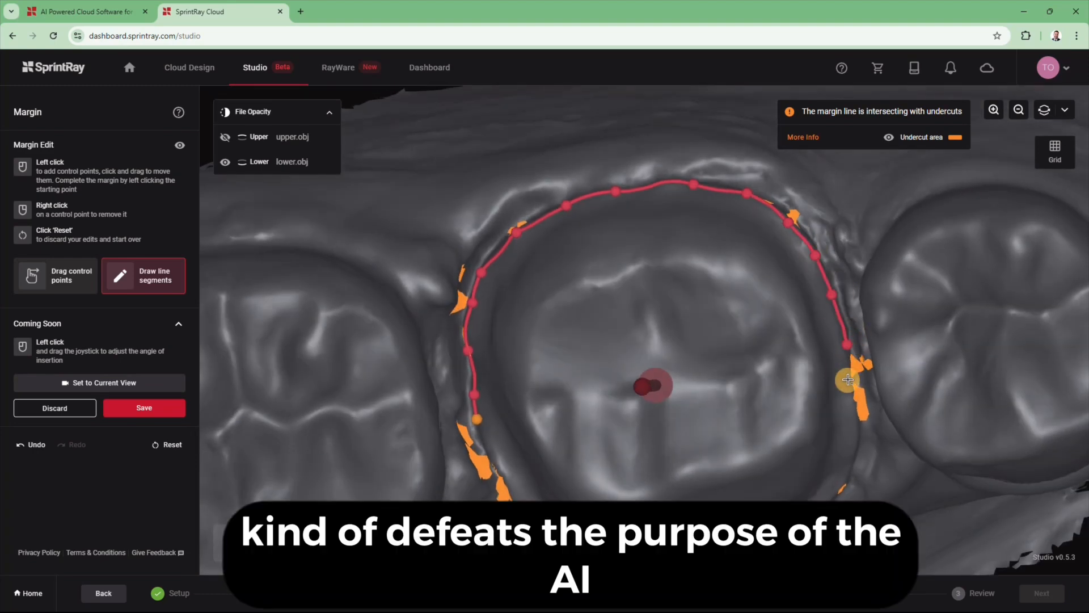
pyautogui.click(848, 380)
pyautogui.click(858, 420)
pyautogui.click(854, 455)
# - Add and nudge control points on the upper-left stretch of the margin
pyautogui.moveTo(849, 474); pyautogui.dragTo(838, 440, button='right')
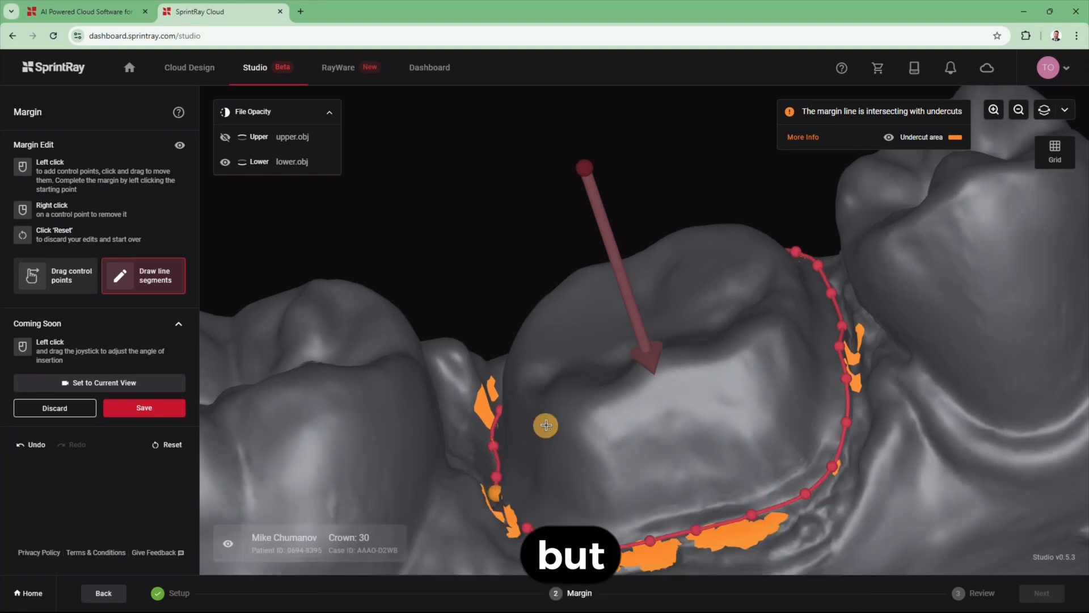
pyautogui.moveTo(545, 423); pyautogui.dragTo(487, 486, button='right')
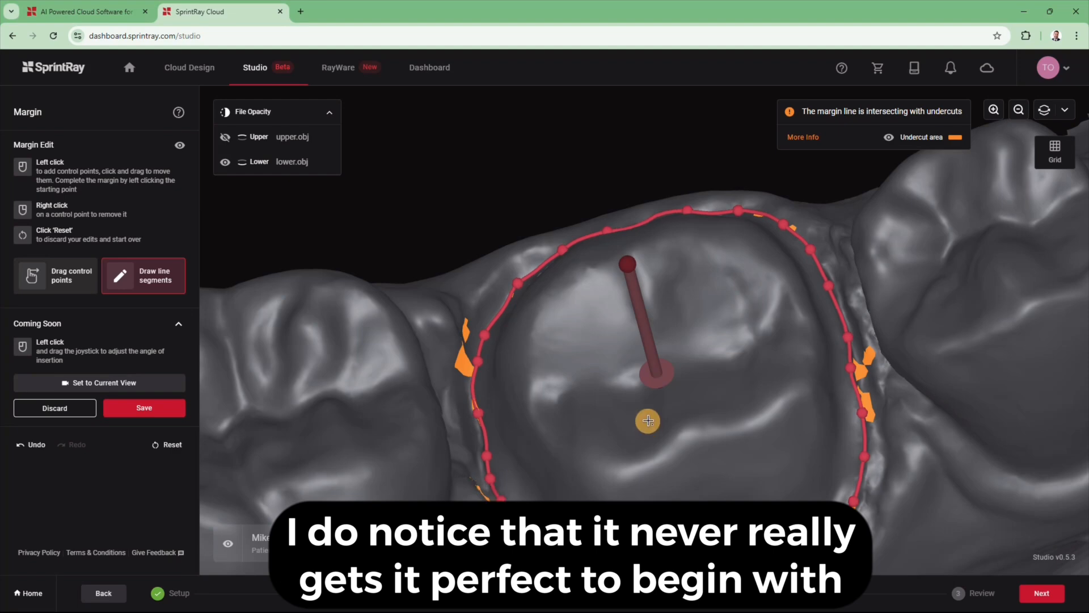
pyautogui.scroll(-5, 645, 419)
pyautogui.moveTo(840, 386); pyautogui.dragTo(548, 210, button='right')
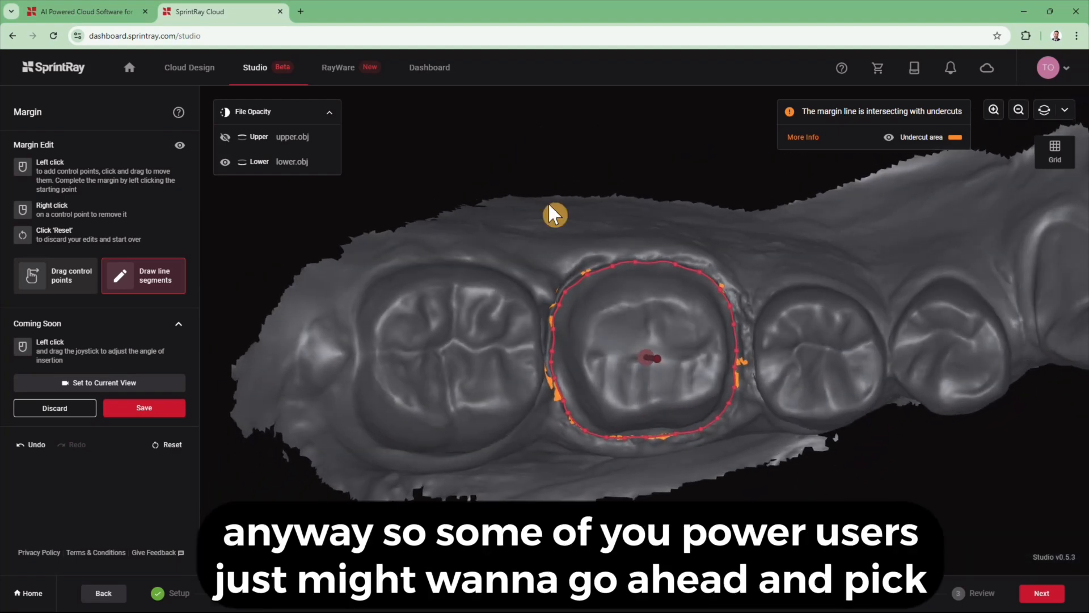
pyautogui.scroll(6, 544, 266)
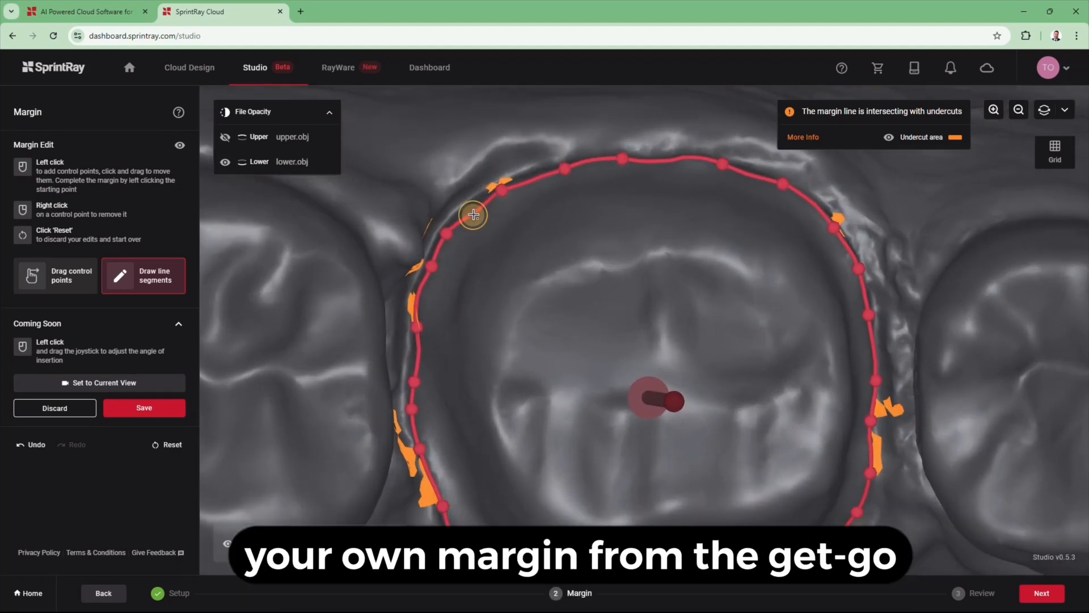
pyautogui.click(476, 216)
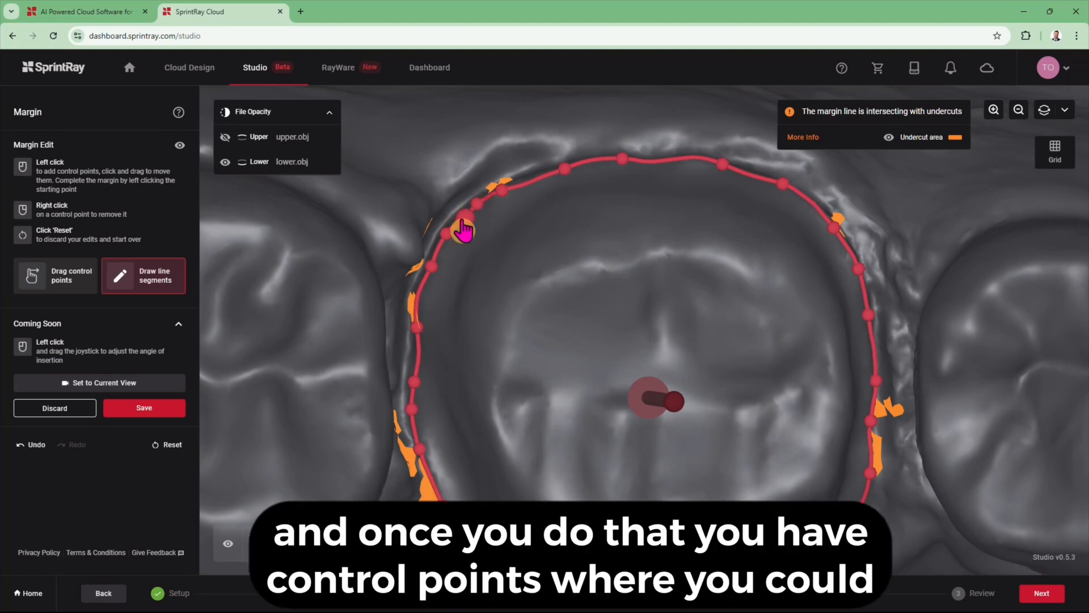
pyautogui.moveTo(463, 221); pyautogui.dragTo(458, 219)
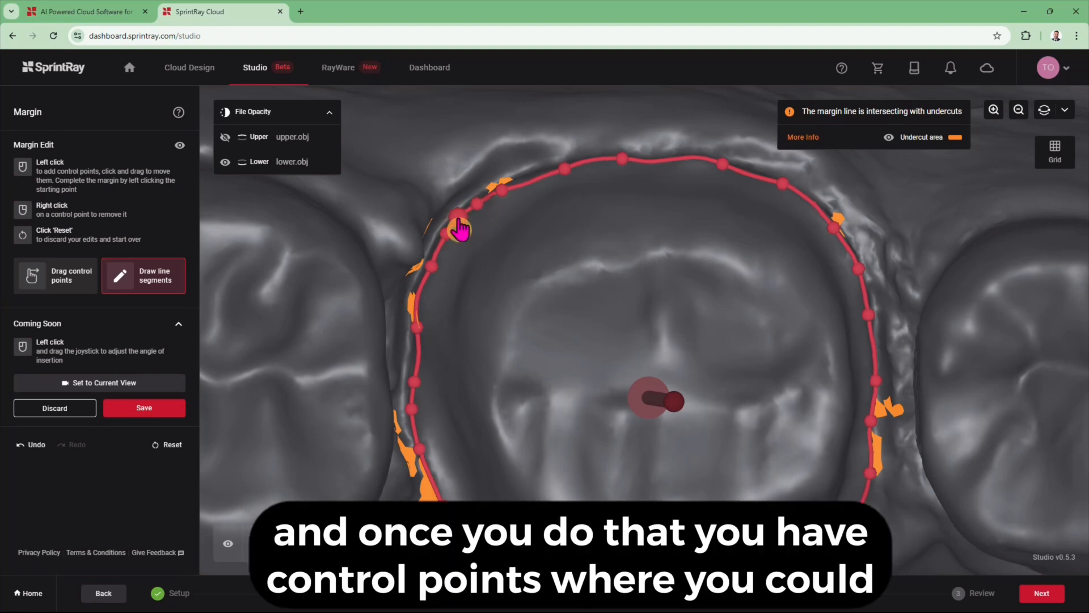
pyautogui.moveTo(530, 183); pyautogui.dragTo(529, 181, button='right')
pyautogui.click(523, 183)
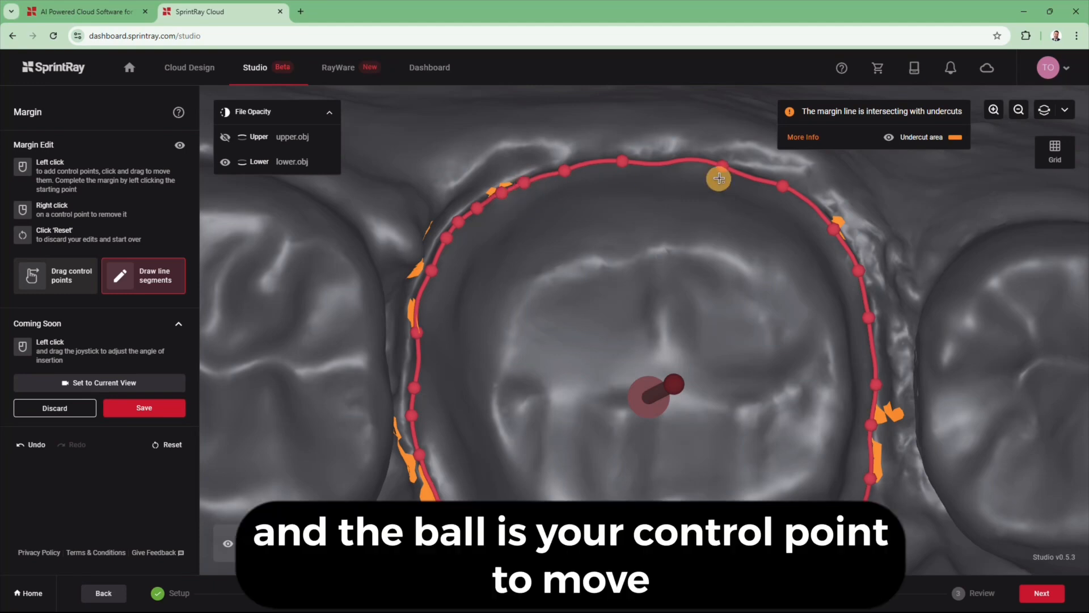
pyautogui.scroll(-5, 732, 238)
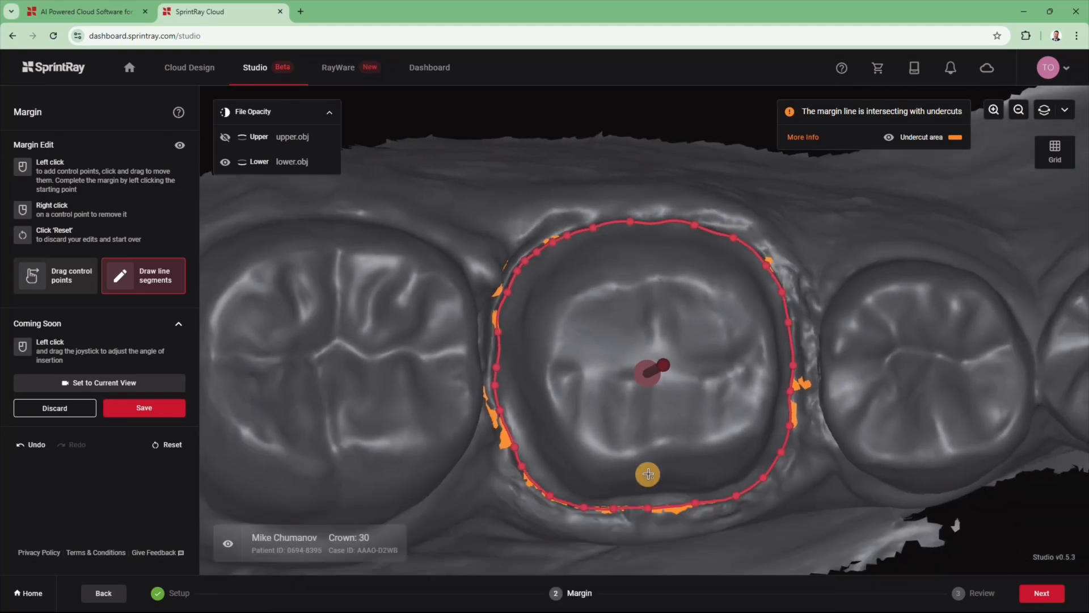
# - Accept the margin undercuts and continue to tooth position verification
pyautogui.click(1041, 593)
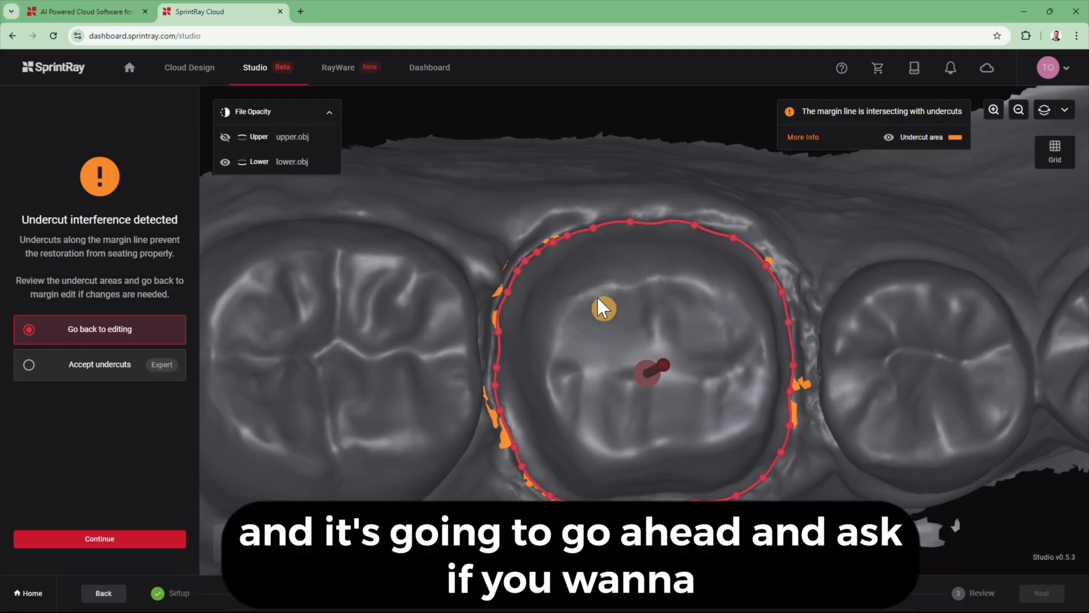
pyautogui.click(98, 372)
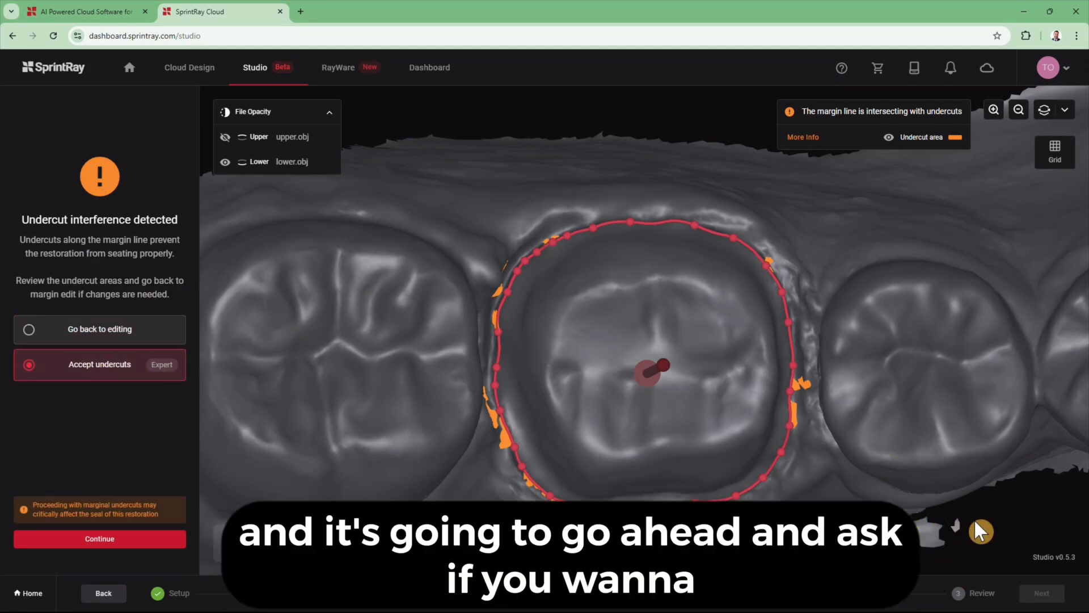
pyautogui.click(182, 539)
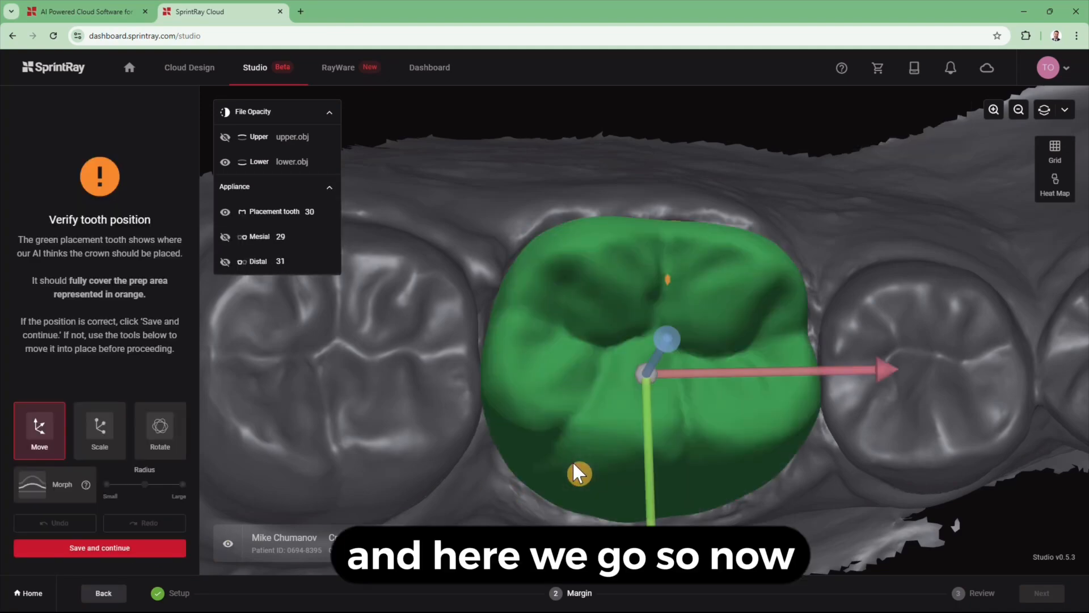
# - Shift the green placement tooth slightly and widen it a little
pyautogui.scroll(-6, 587, 429)
pyautogui.moveTo(758, 445)
pyautogui.mouseDown()
pyautogui.moveTo(752, 324)
pyautogui.moveTo(749, 439)
pyautogui.moveTo(822, 396)
pyautogui.moveTo(723, 387)
pyautogui.moveTo(761, 362)
pyautogui.moveTo(767, 420)
pyautogui.moveTo(741, 458)
pyautogui.moveTo(753, 450)
pyautogui.mouseUp()
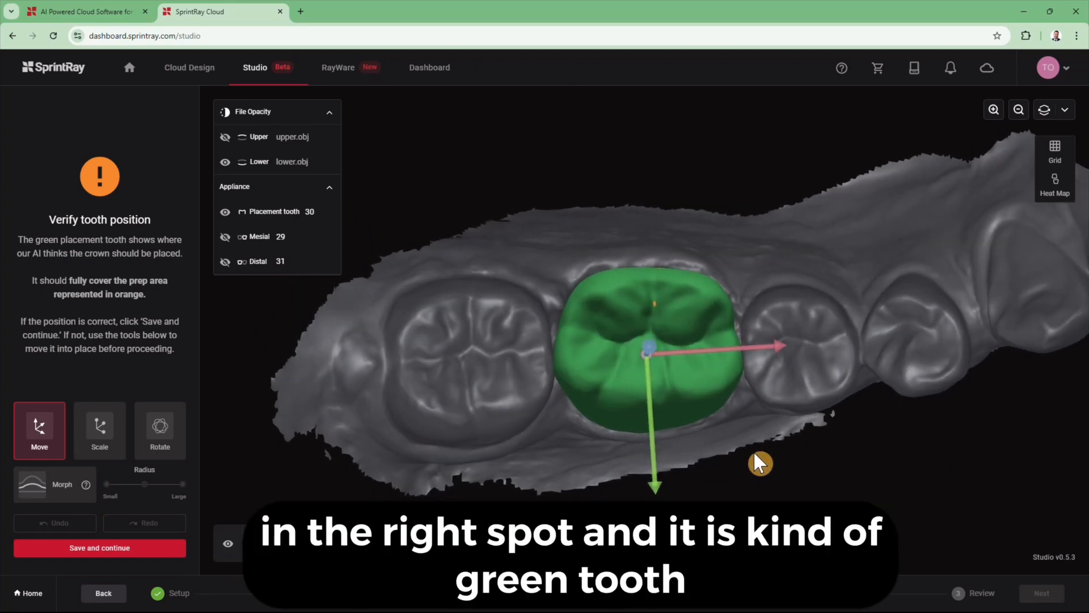
pyautogui.moveTo(654, 488); pyautogui.dragTo(649, 485)
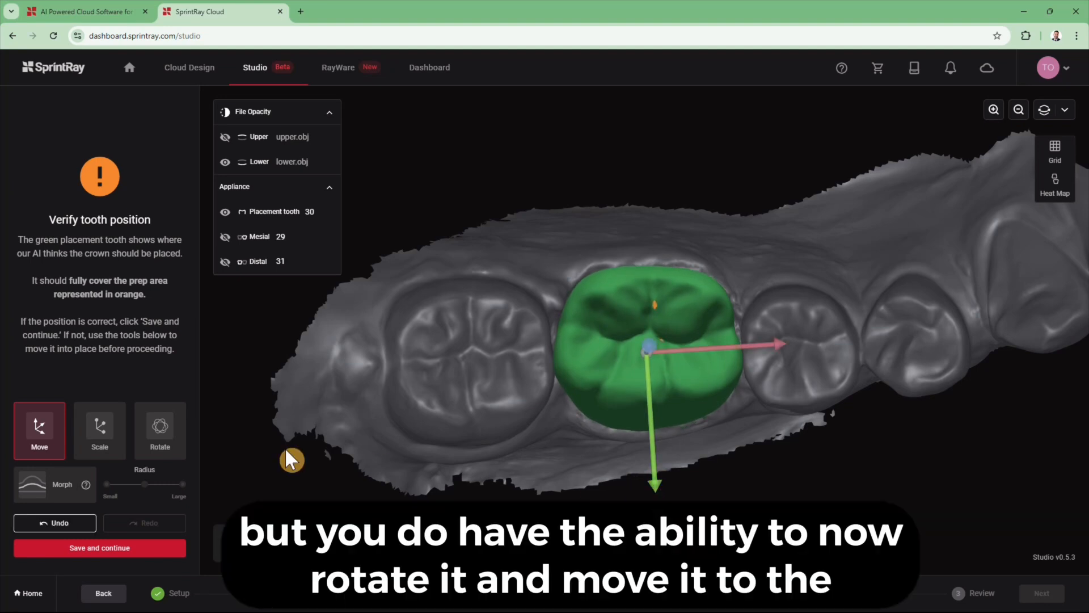
pyautogui.click(112, 435)
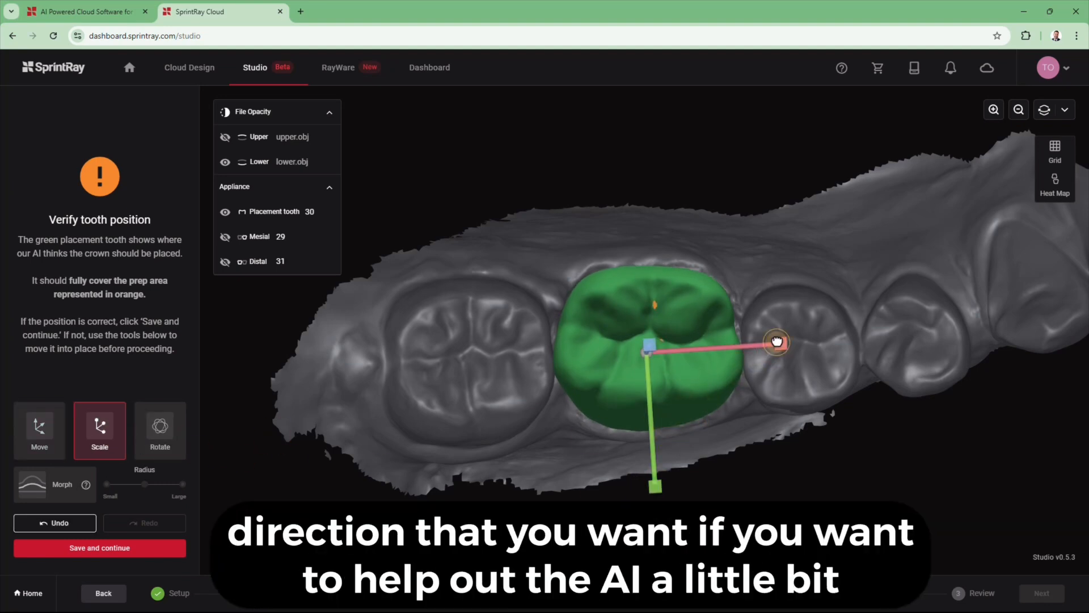
pyautogui.moveTo(776, 341); pyautogui.dragTo(776, 341)
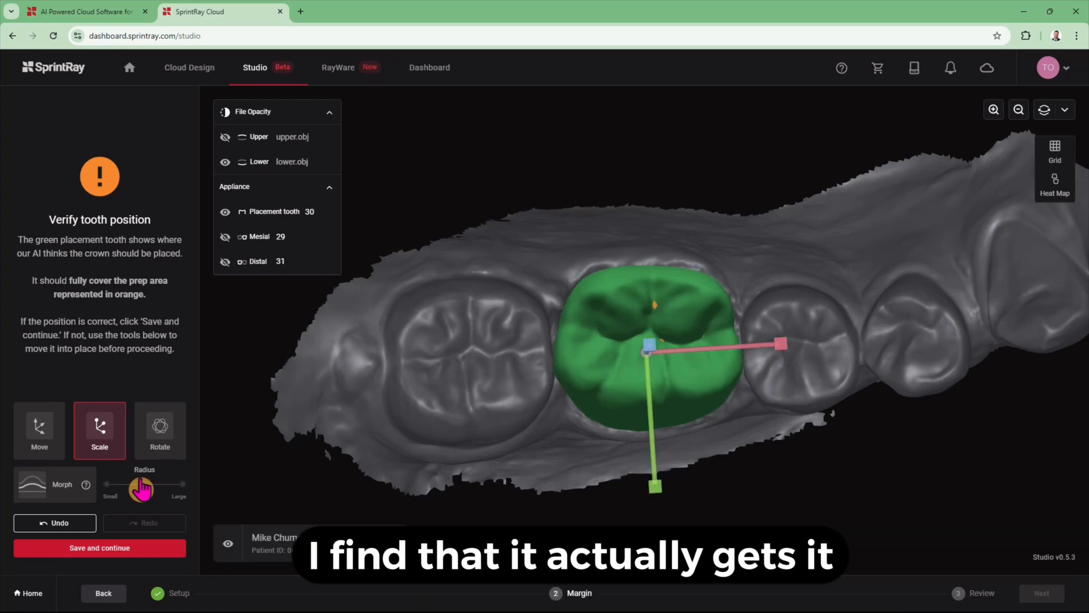
# - Rotate the green tooth about 2° and switch to Morph
pyautogui.click(154, 445)
pyautogui.moveTo(594, 553)
pyautogui.mouseDown()
pyautogui.moveTo(613, 450)
pyautogui.moveTo(523, 447)
pyautogui.mouseUp()
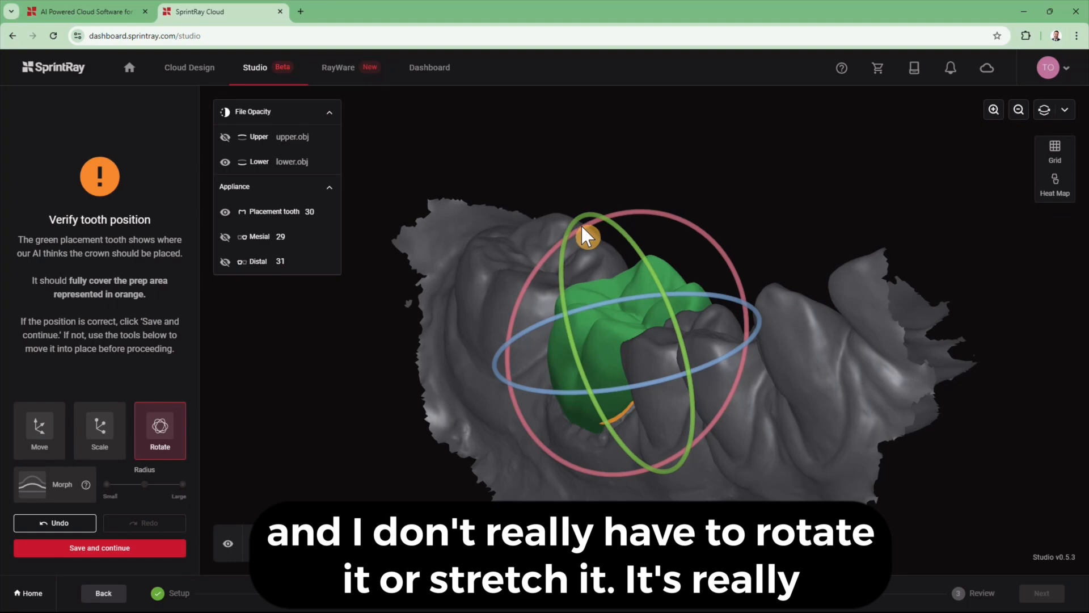
pyautogui.moveTo(581, 224); pyautogui.dragTo(588, 226)
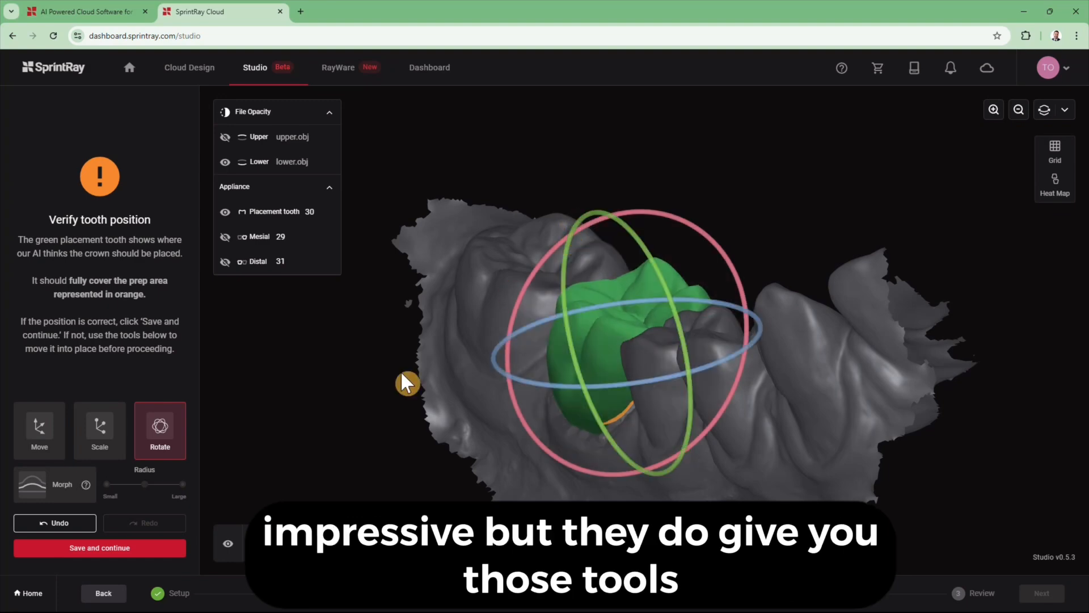
pyautogui.click(62, 485)
pyautogui.moveTo(358, 518)
pyautogui.mouseDown()
pyautogui.moveTo(421, 437)
pyautogui.moveTo(486, 420)
pyautogui.moveTo(507, 427)
pyautogui.mouseUp()
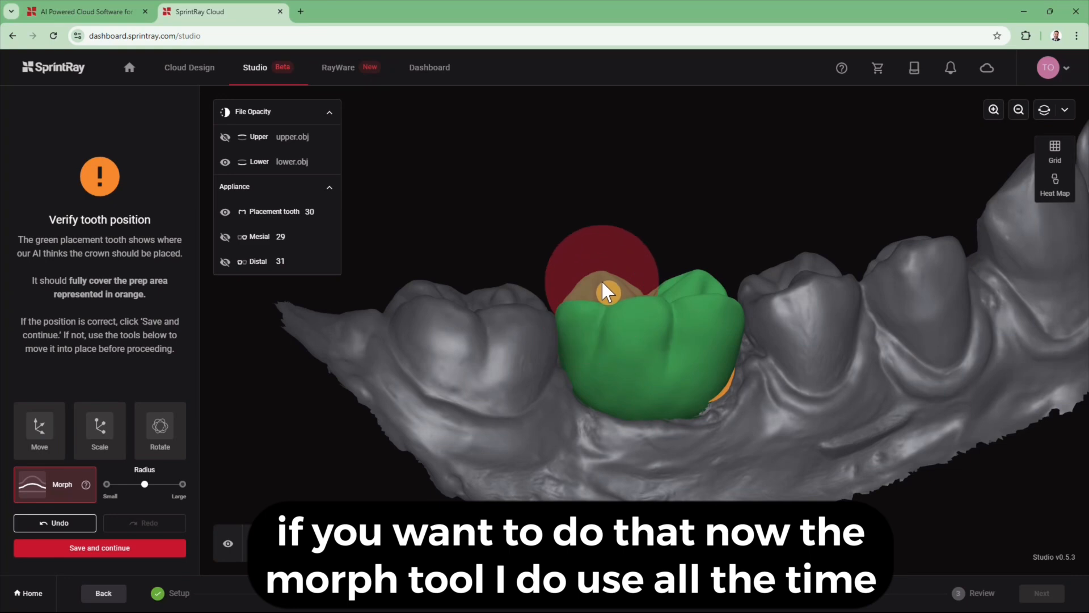
# - Push down the crown's left and right cusps with the morph brush
pyautogui.moveTo(602, 278); pyautogui.dragTo(602, 288)
pyautogui.moveTo(675, 290)
pyautogui.mouseDown()
pyautogui.moveTo(701, 282)
pyautogui.moveTo(701, 292)
pyautogui.mouseUp()
pyautogui.moveTo(796, 353); pyautogui.dragTo(767, 391)
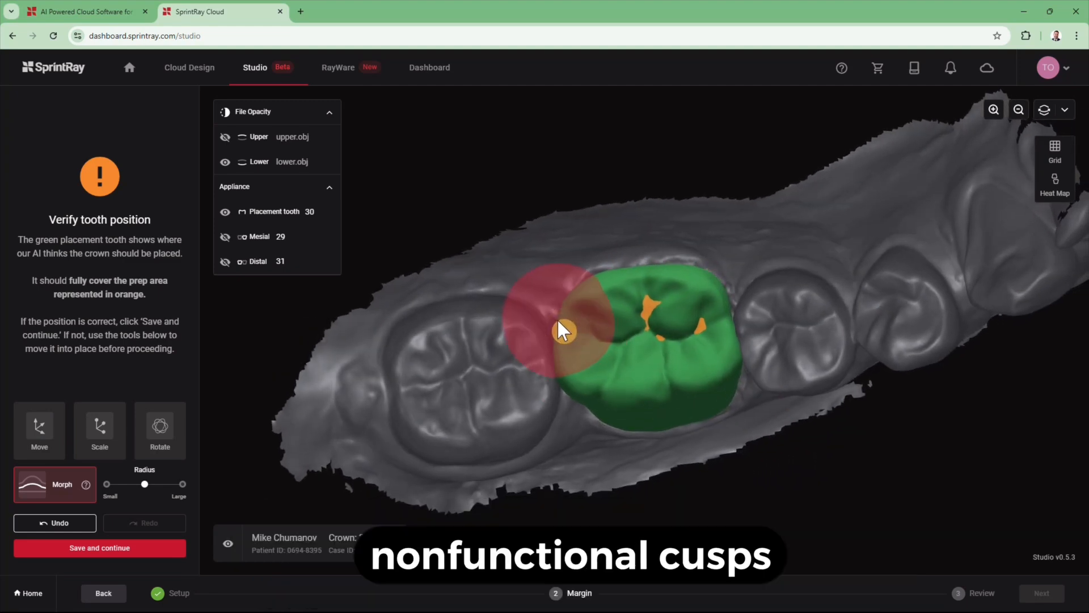
pyautogui.moveTo(758, 338)
pyautogui.mouseDown()
pyautogui.moveTo(781, 336)
pyautogui.moveTo(767, 332)
pyautogui.moveTo(802, 369)
pyautogui.moveTo(746, 323)
pyautogui.mouseUp()
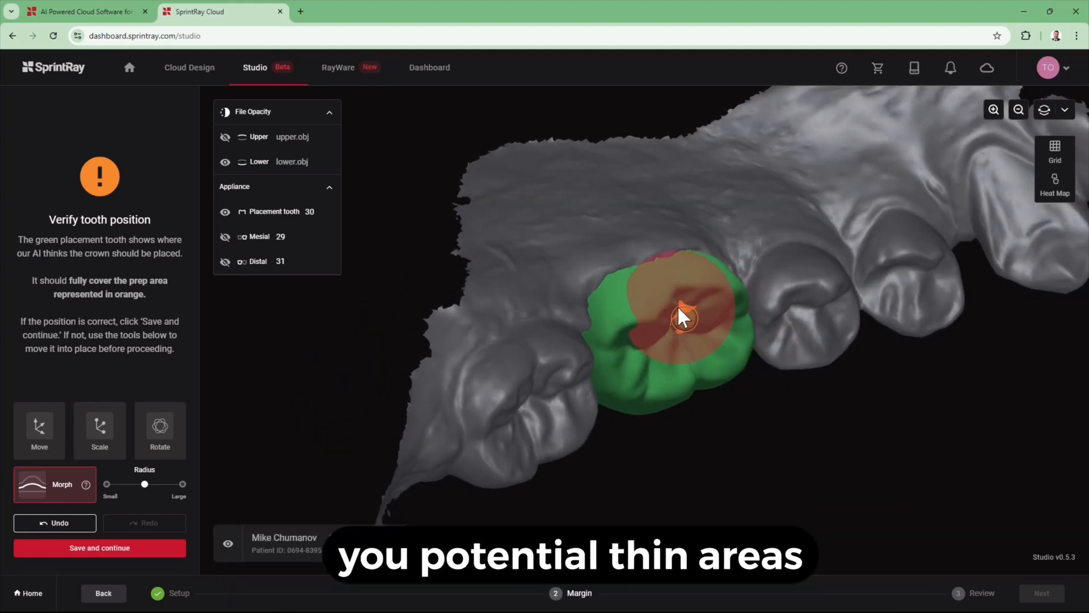
# - Reshape the crown's biting surface and save the tooth position to generate the crown
pyautogui.moveTo(679, 307); pyautogui.dragTo(681, 332)
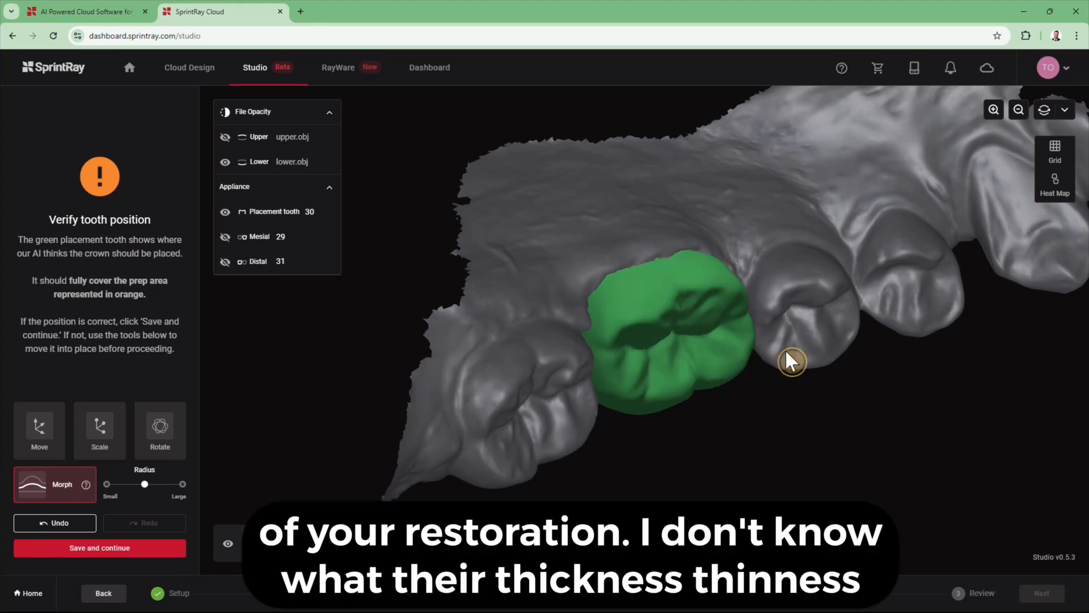
pyautogui.moveTo(786, 350)
pyautogui.mouseDown()
pyautogui.moveTo(758, 379)
pyautogui.moveTo(738, 291)
pyautogui.moveTo(841, 359)
pyautogui.moveTo(813, 283)
pyautogui.mouseUp()
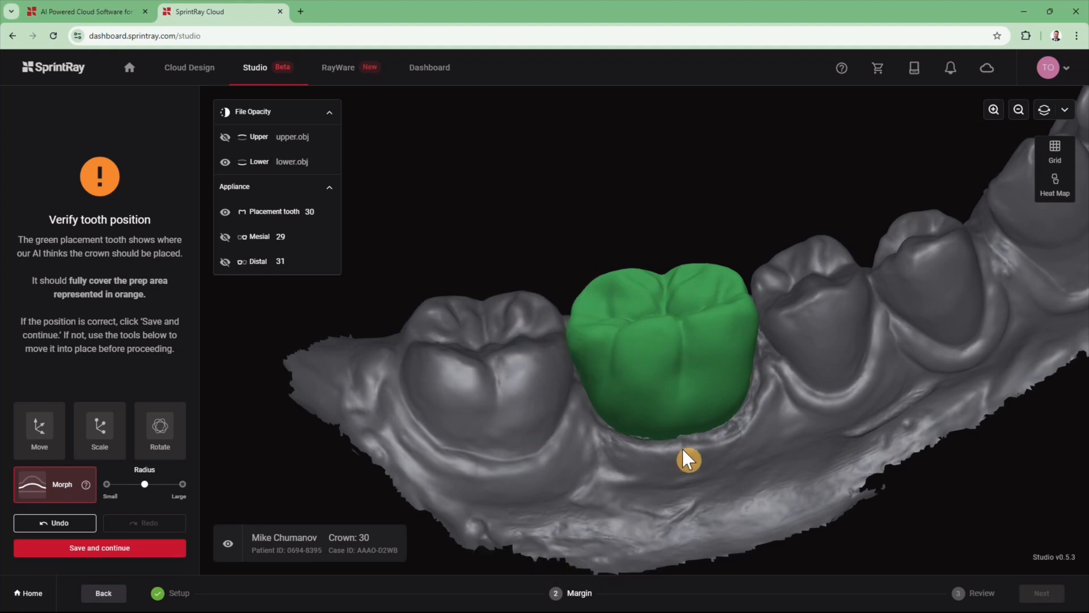
pyautogui.scroll(-4, 683, 449)
pyautogui.moveTo(799, 468); pyautogui.dragTo(812, 513)
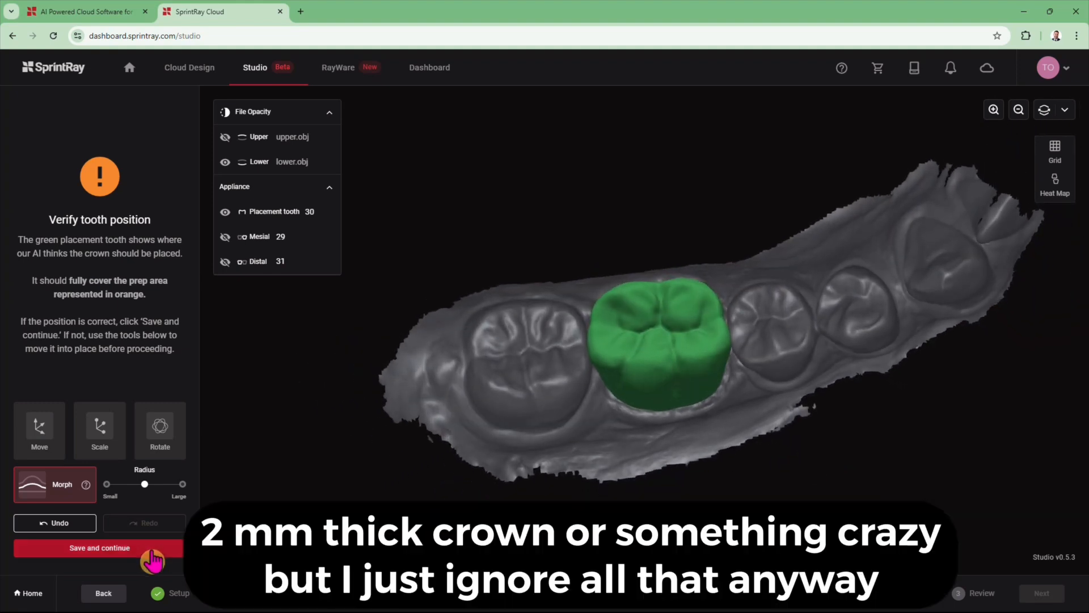
pyautogui.click(151, 552)
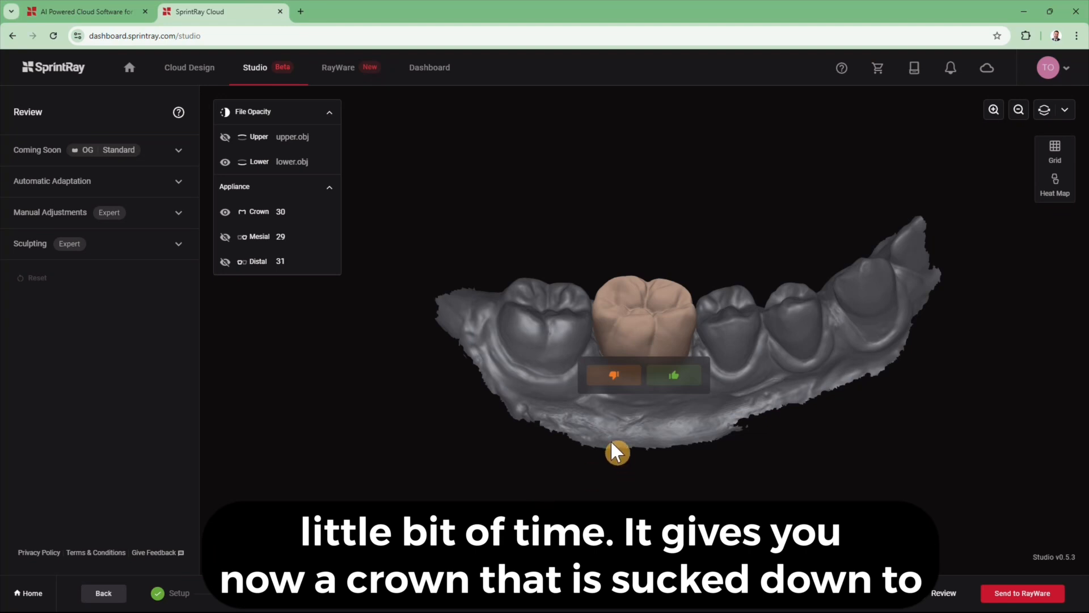
# - Rate the crown thumbs-up, enable the occlusion heat map, and view the crown occlusally
pyautogui.click(688, 376)
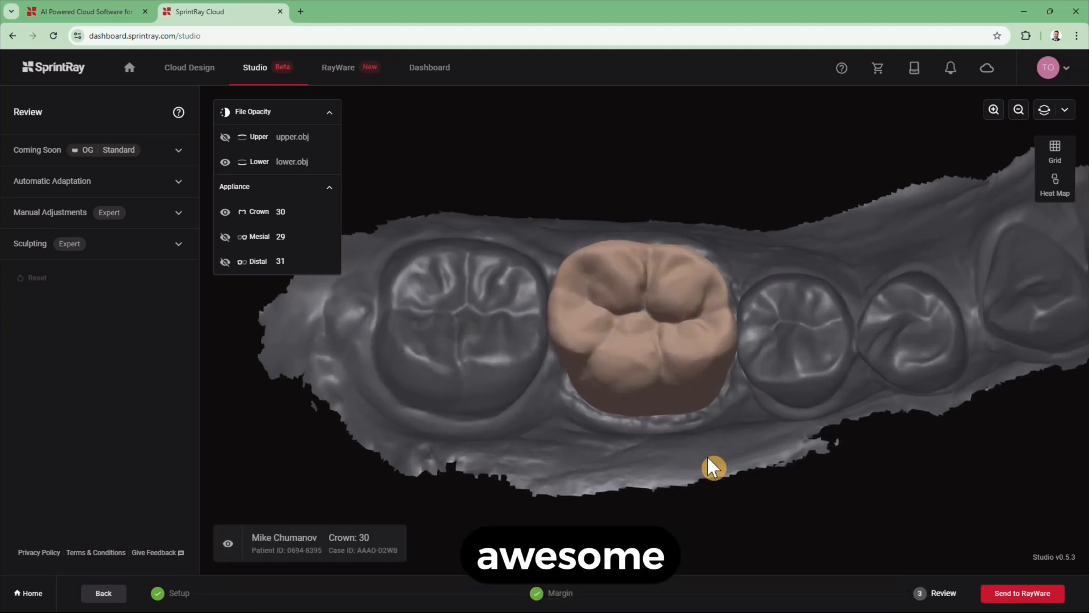
pyautogui.moveTo(714, 466); pyautogui.dragTo(714, 365)
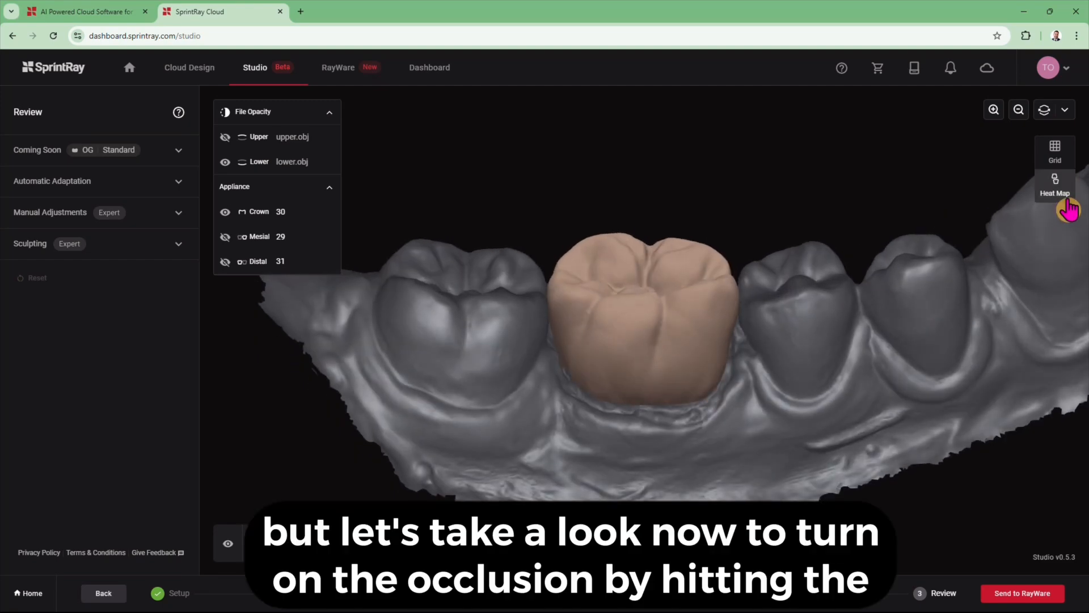
pyautogui.click(1069, 210)
pyautogui.moveTo(811, 306); pyautogui.dragTo(819, 371)
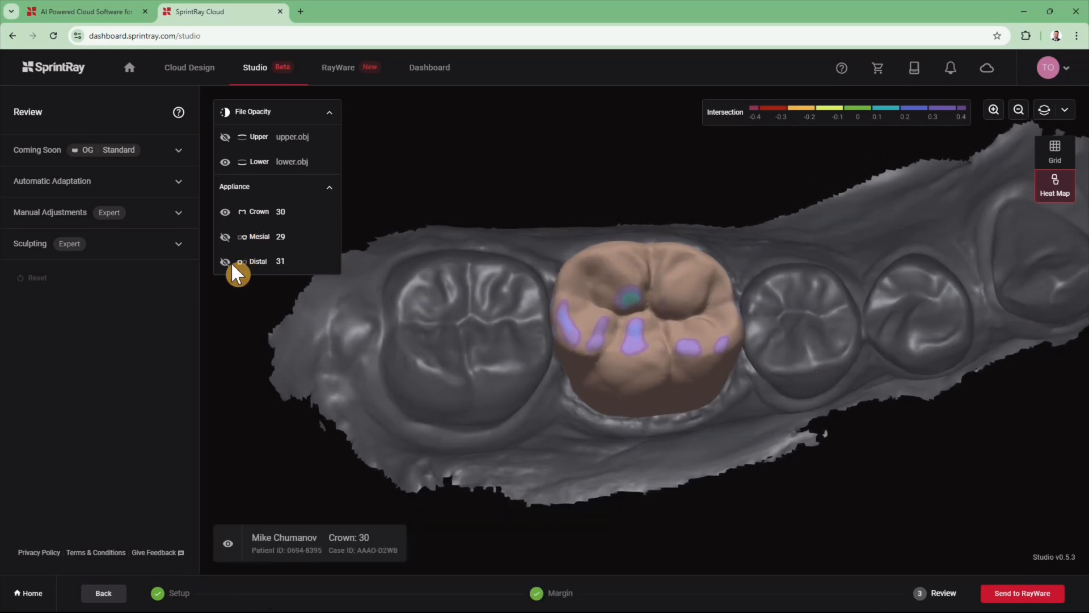
pyautogui.click(223, 215)
pyautogui.click(223, 214)
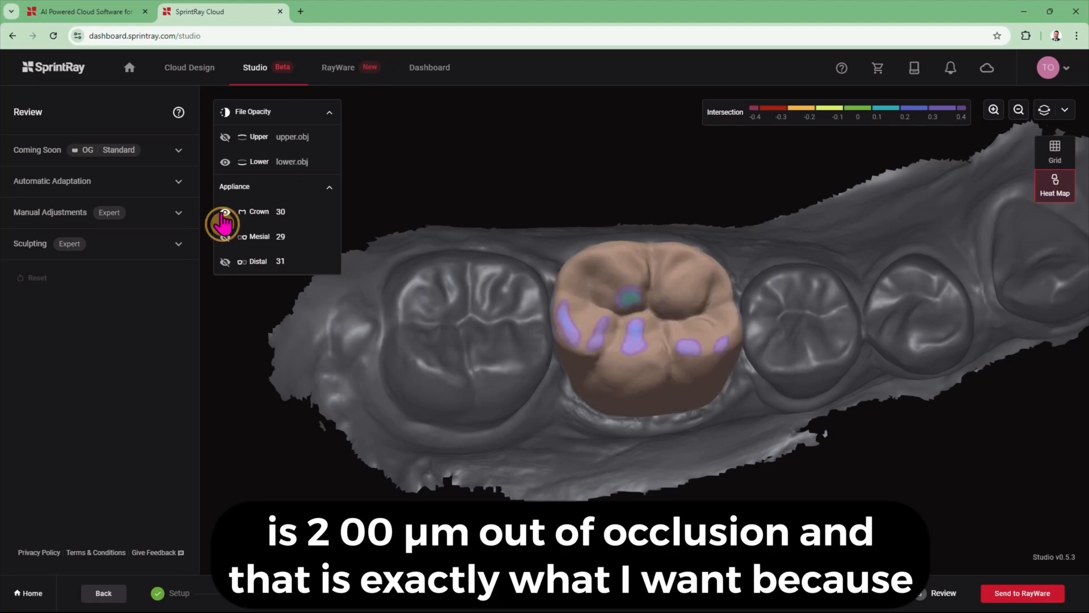
pyautogui.click(223, 215)
pyautogui.click(224, 214)
pyautogui.click(223, 213)
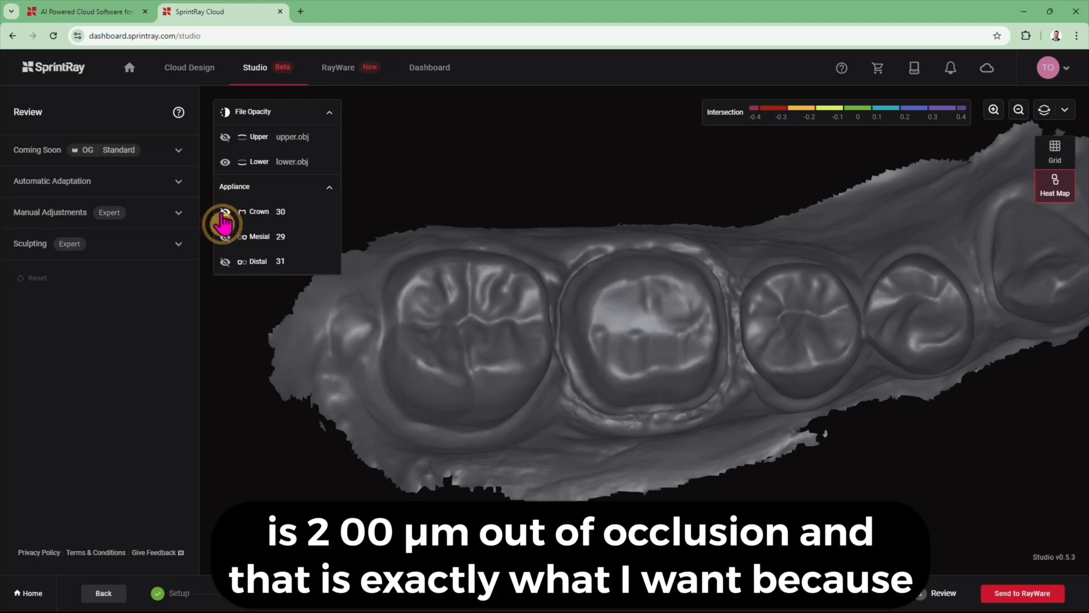
pyautogui.click(223, 213)
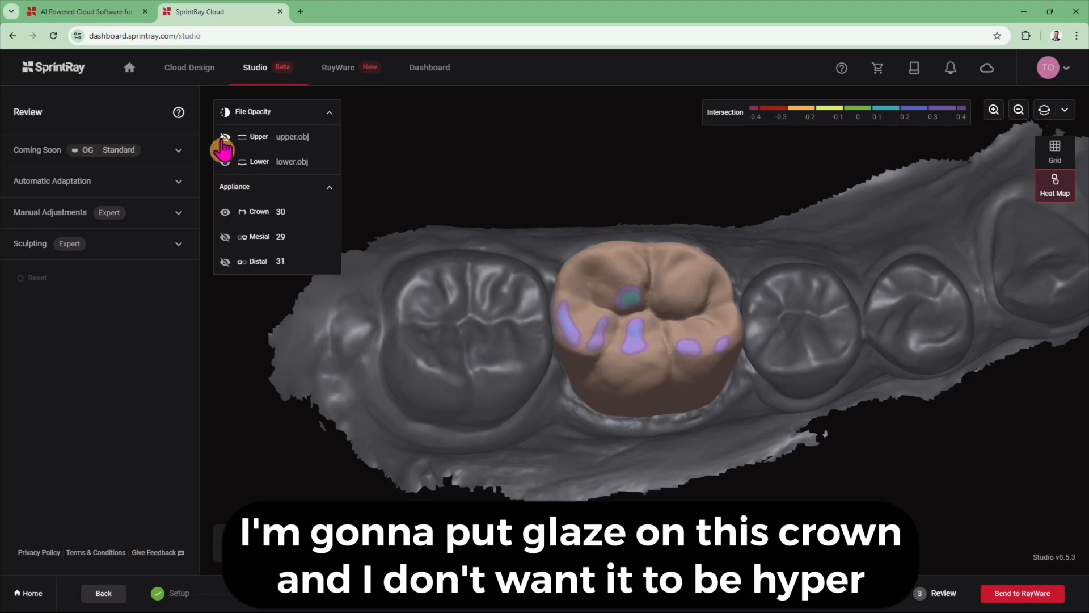
pyautogui.click(226, 139)
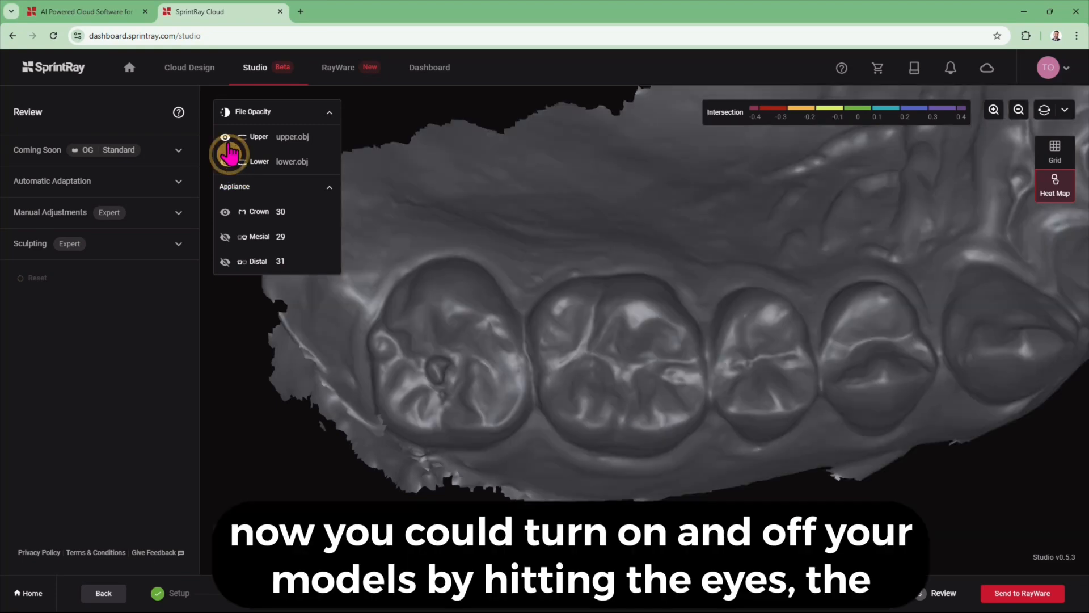
pyautogui.click(225, 138)
pyautogui.click(225, 162)
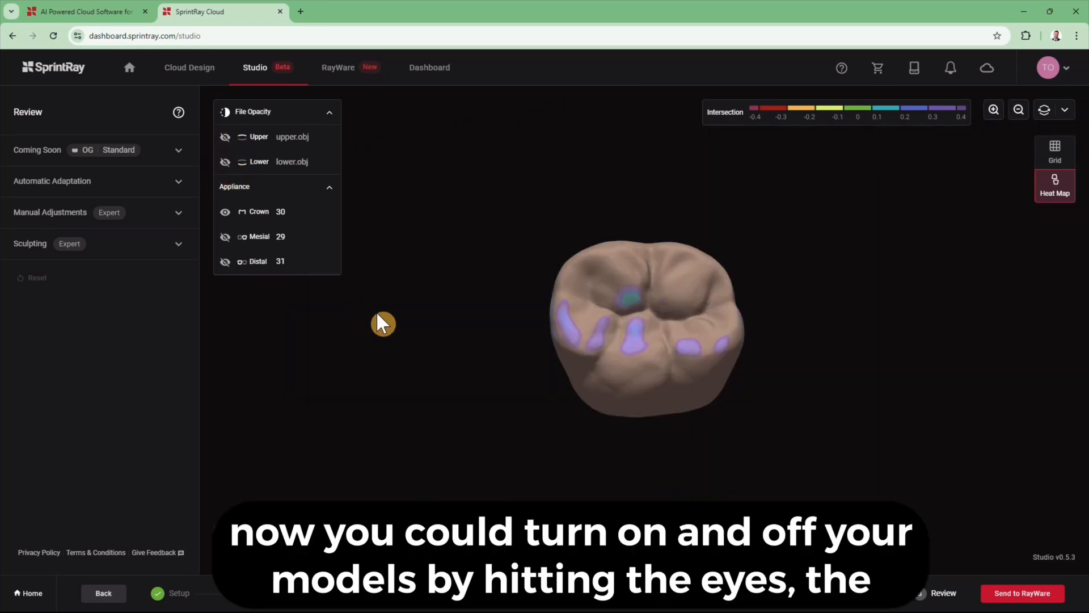
pyautogui.moveTo(463, 367); pyautogui.dragTo(369, 353)
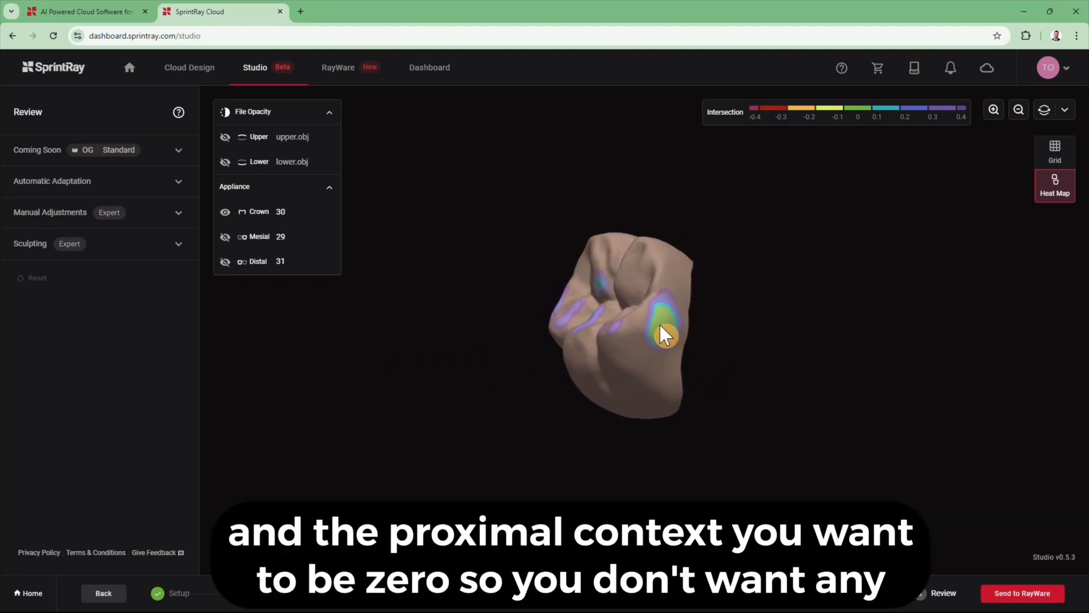
pyautogui.moveTo(557, 450); pyautogui.dragTo(641, 442)
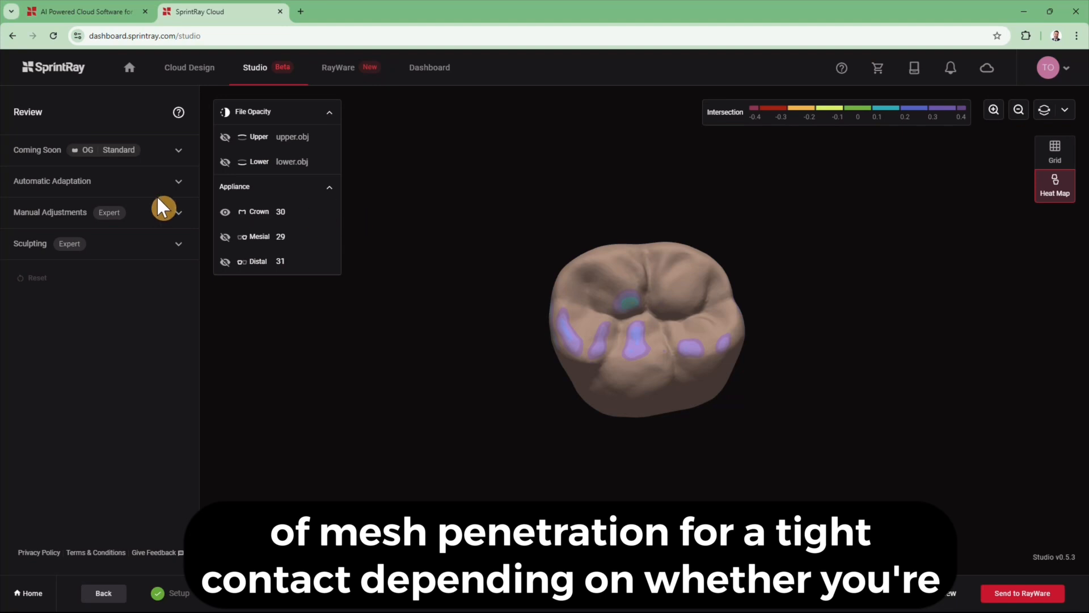
pyautogui.click(160, 193)
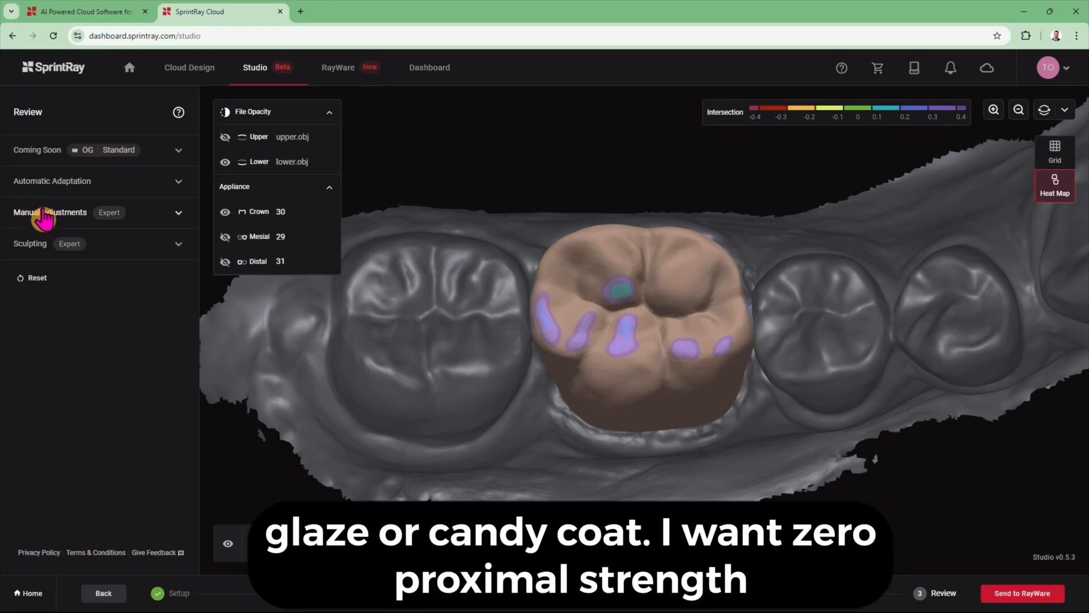
# - Move the crown slightly down with the Move gizmo's vertical axis and refresh the heat map
pyautogui.click(46, 213)
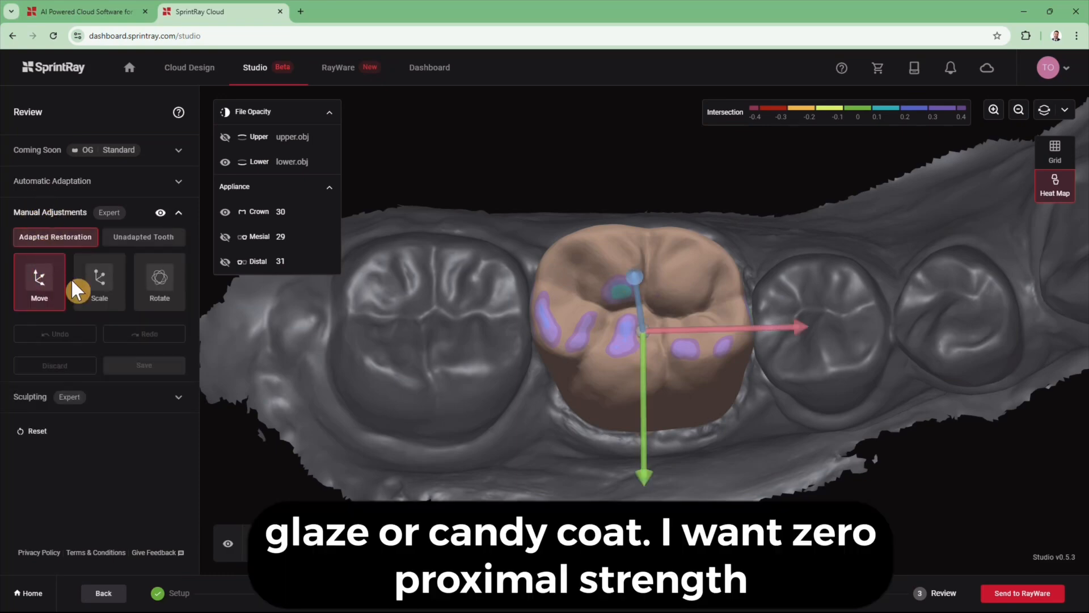
pyautogui.click(645, 480)
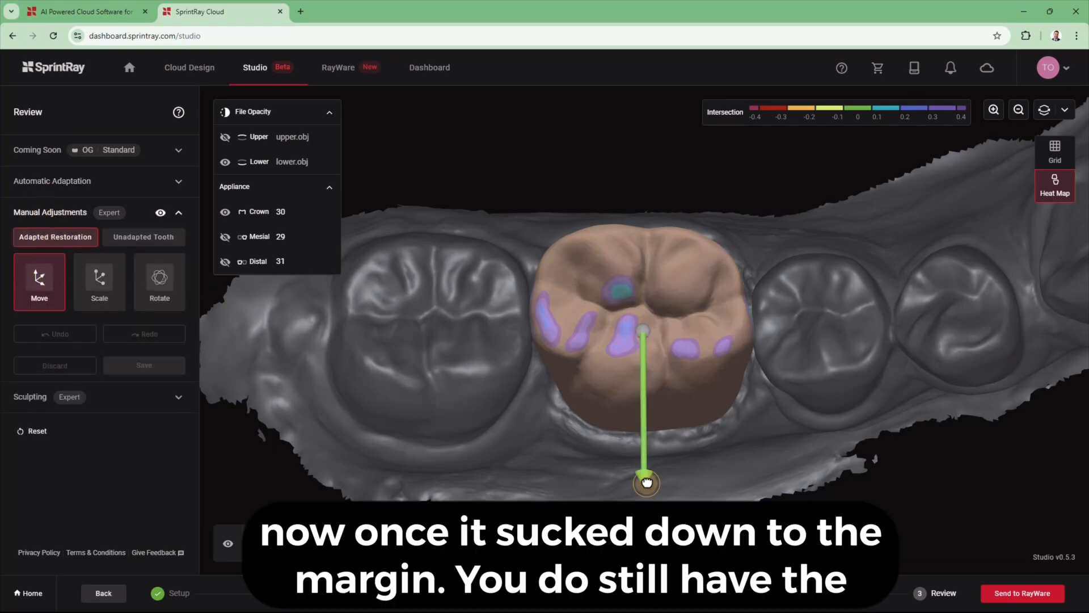
pyautogui.moveTo(647, 482); pyautogui.dragTo(647, 485)
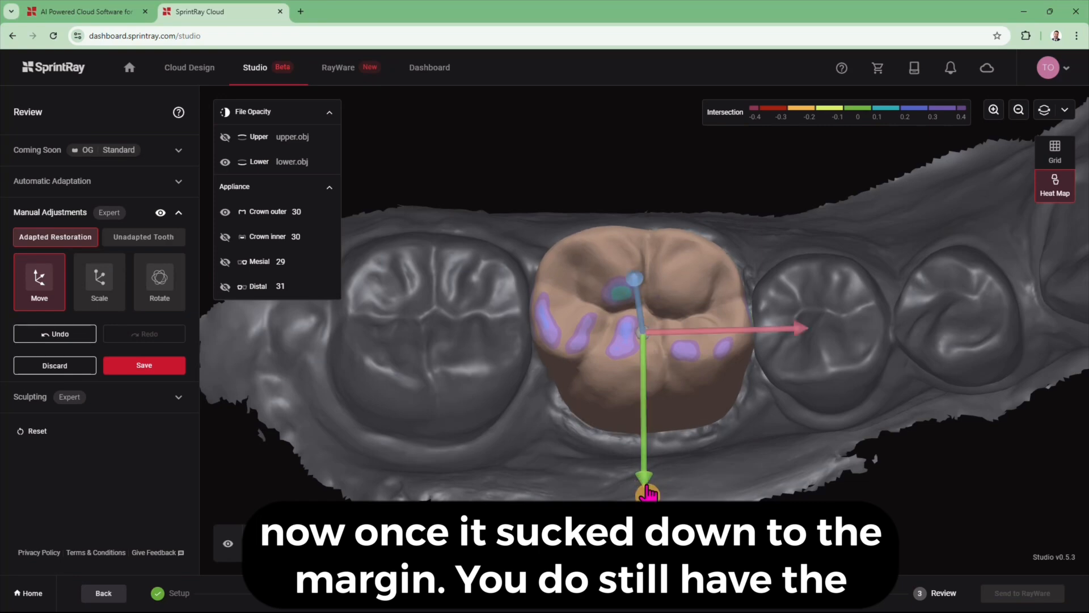
pyautogui.moveTo(526, 476); pyautogui.dragTo(647, 419)
pyautogui.click(646, 404)
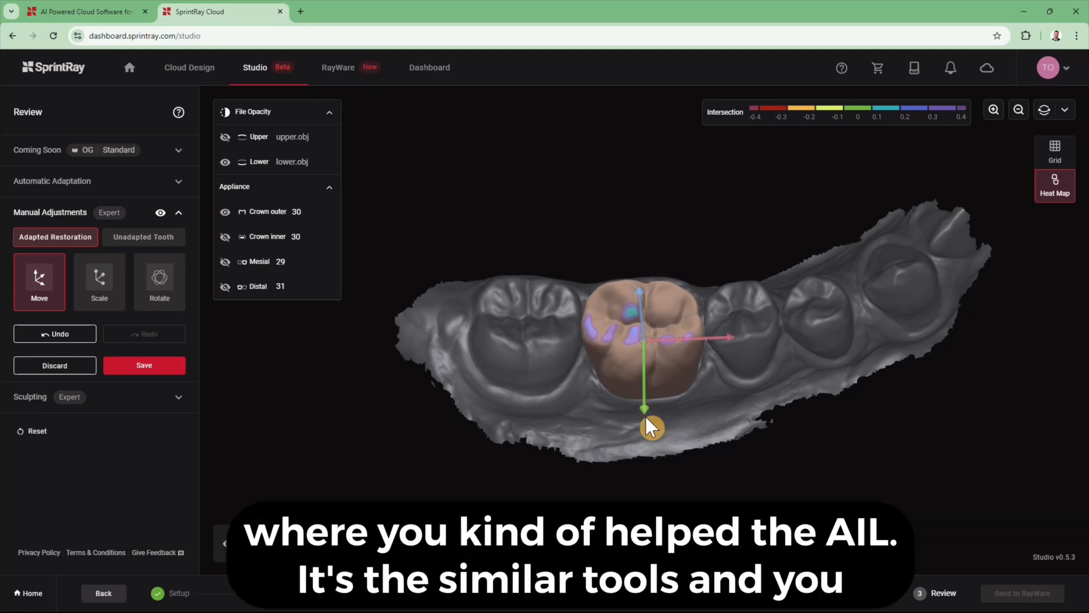
pyautogui.click(1060, 194)
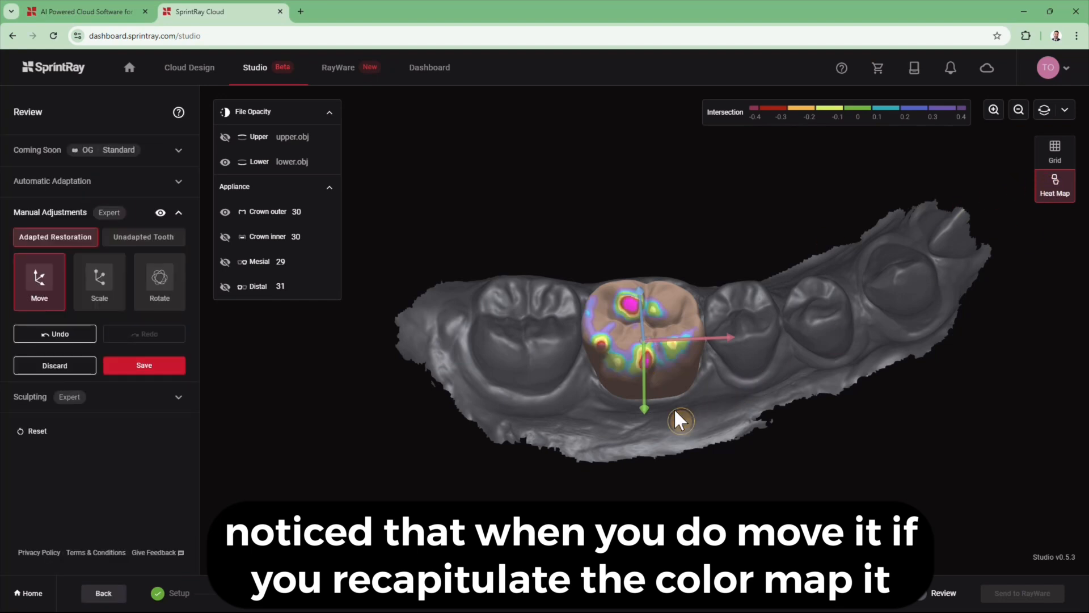
# - Discard the heavy-occlusion crown move and bring up the Sculpting tools
pyautogui.moveTo(675, 409); pyautogui.dragTo(675, 418, button='right')
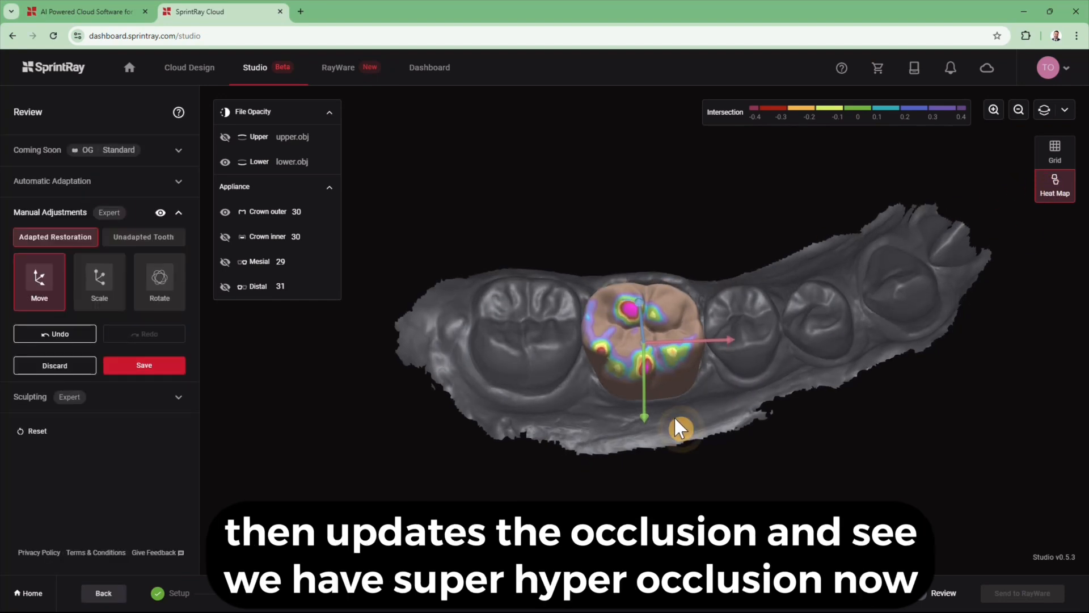
pyautogui.click(51, 366)
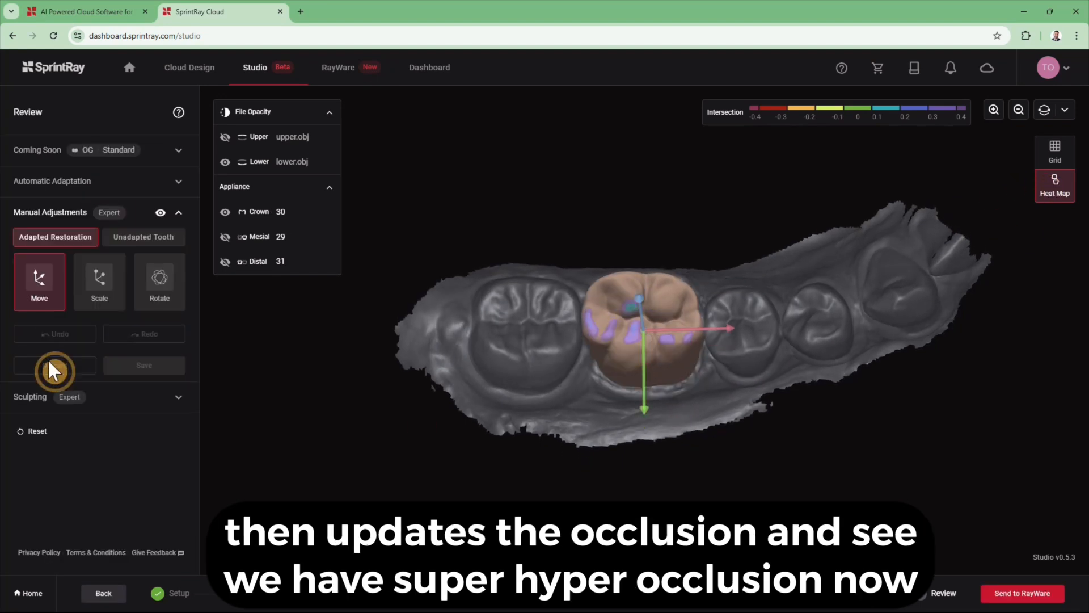
pyautogui.click(40, 404)
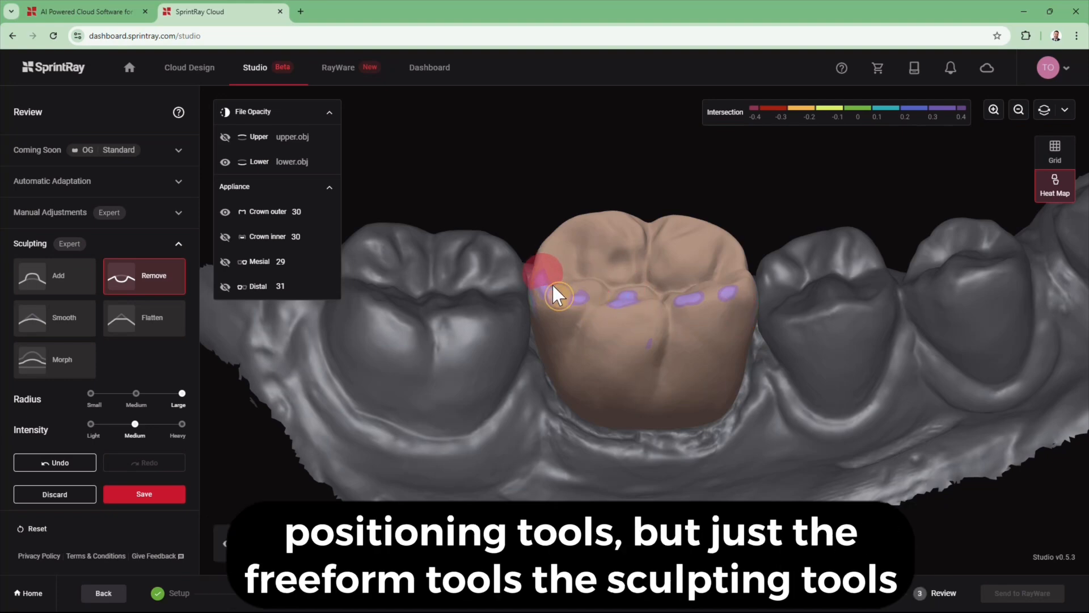
# - Hide the lower arch and rotate the isolated crown to inspect its contact sides
pyautogui.moveTo(805, 358); pyautogui.dragTo(815, 423, button='right')
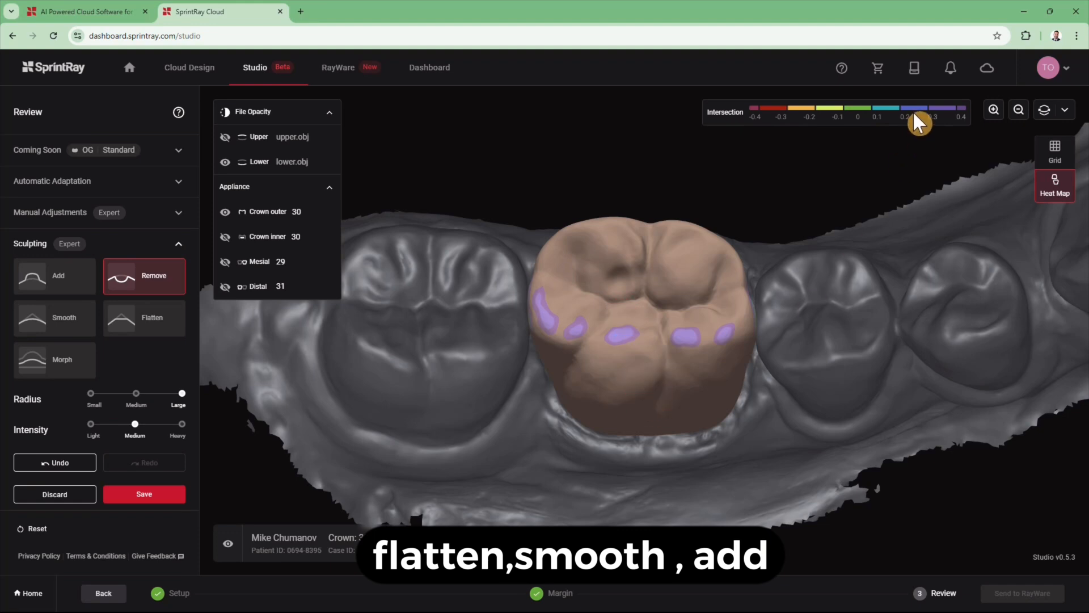
pyautogui.click(225, 163)
pyautogui.moveTo(399, 369); pyautogui.dragTo(383, 408, button='right')
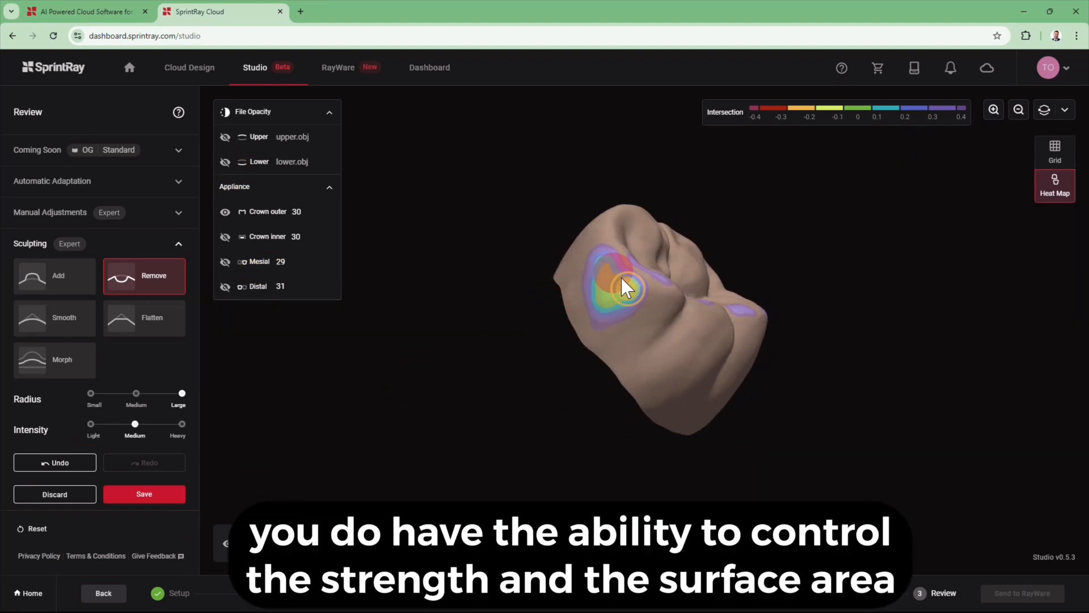
pyautogui.moveTo(804, 498); pyautogui.dragTo(635, 482, button='right')
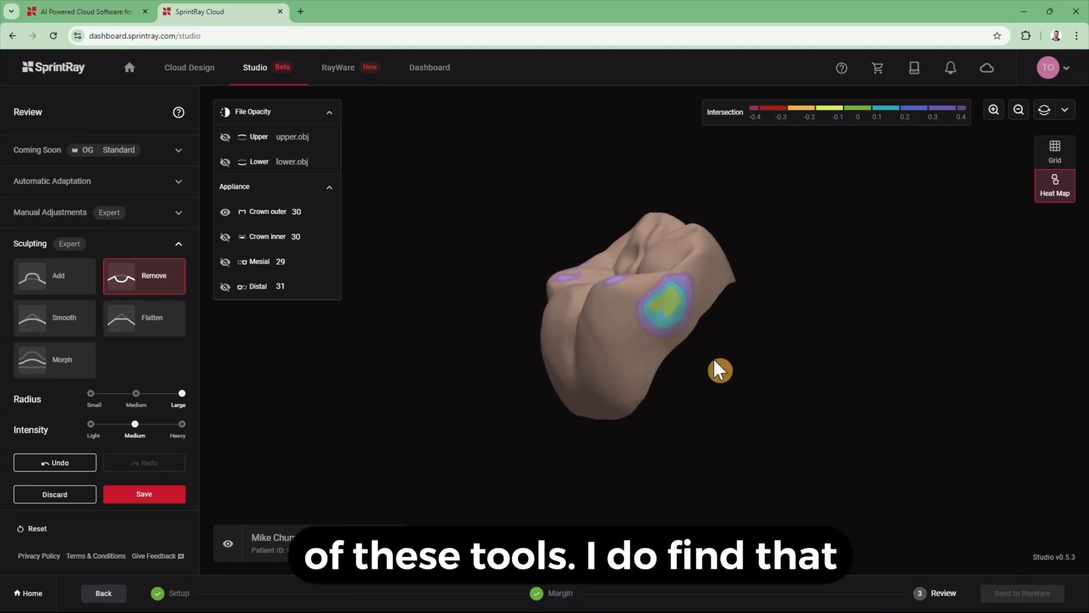
pyautogui.moveTo(715, 361)
pyautogui.mouseDown(button='right')
pyautogui.moveTo(802, 340)
pyautogui.moveTo(584, 323)
pyautogui.mouseUp(button='right')
# - Smooth the crown's side contact spot with the Smooth brush, then flatten its cusp
pyautogui.click(68, 320)
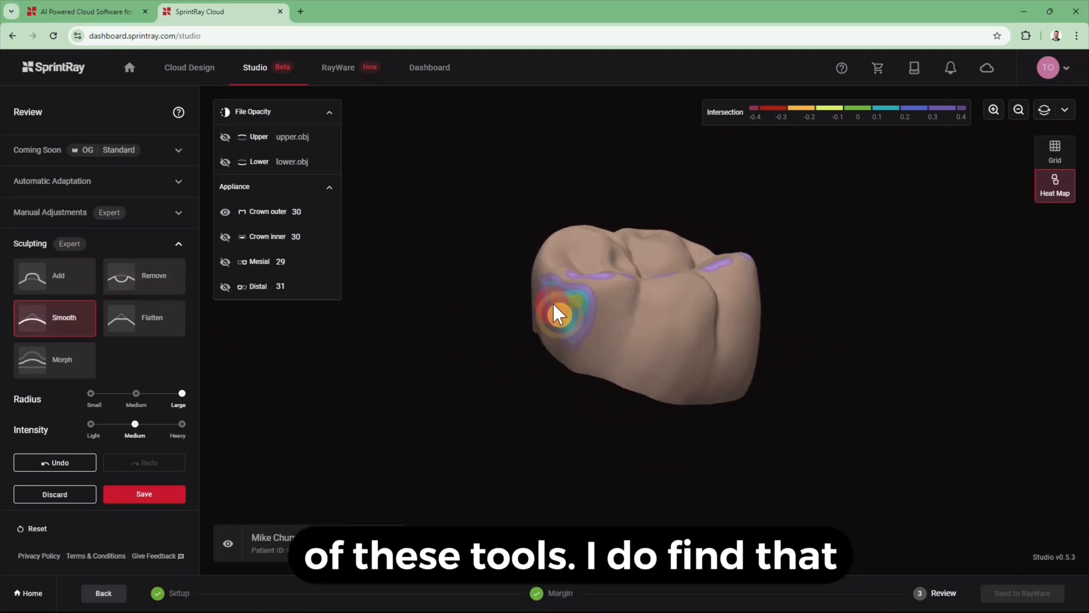
pyautogui.moveTo(548, 417); pyautogui.dragTo(623, 373, button='right')
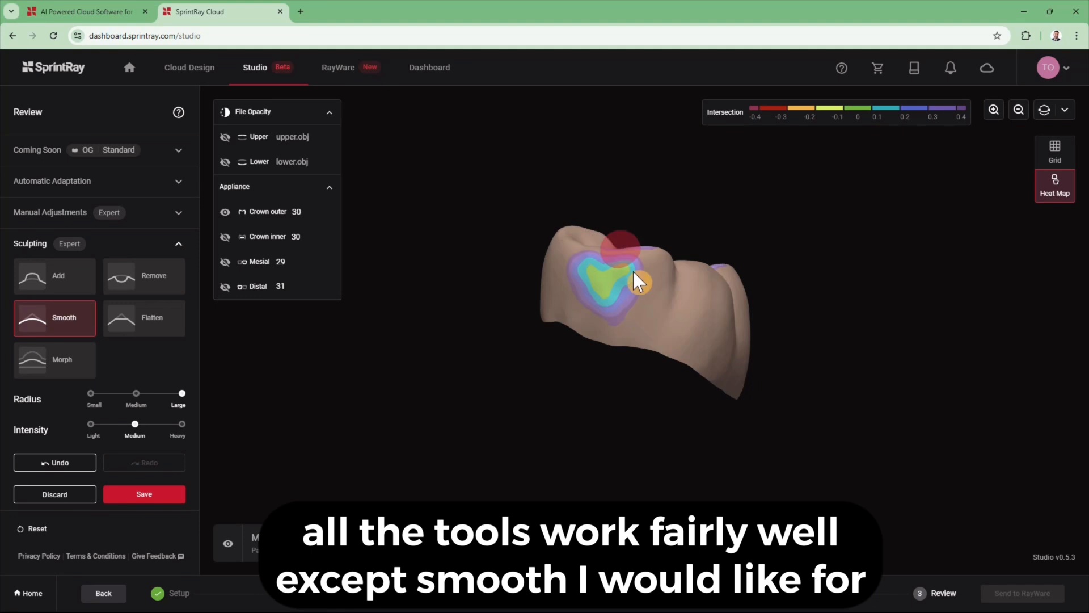
pyautogui.moveTo(634, 272); pyautogui.dragTo(631, 346, button='right')
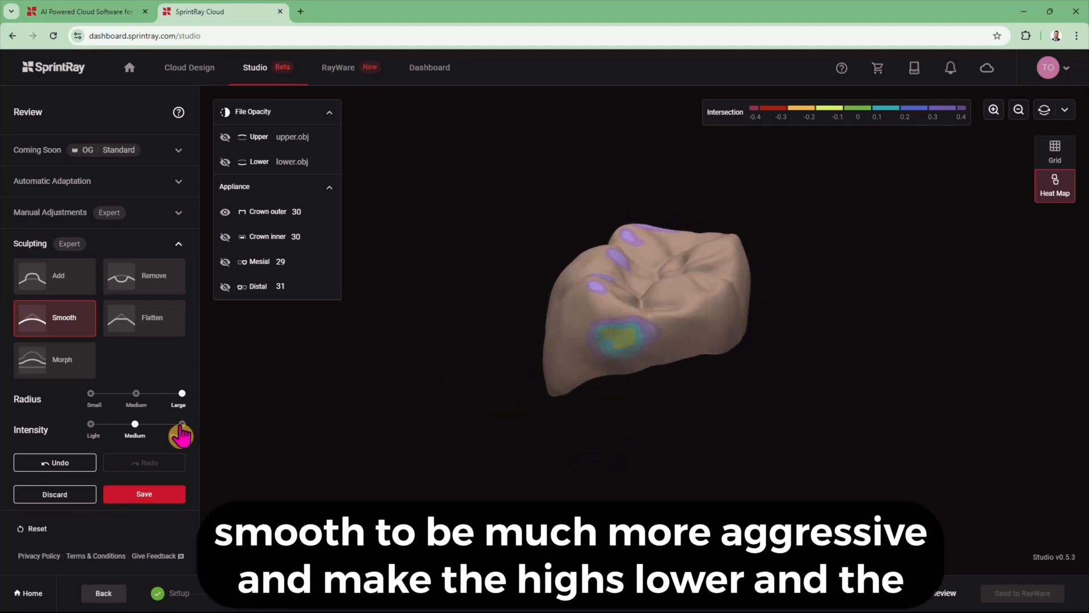
pyautogui.moveTo(574, 464); pyautogui.dragTo(592, 511, button='right')
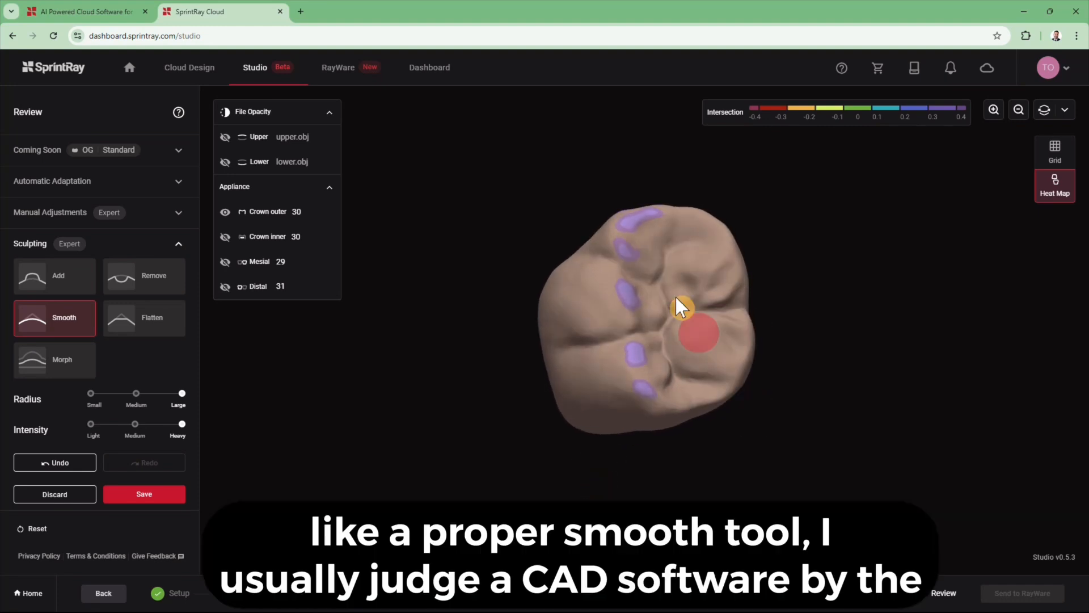
pyautogui.scroll(5, 672, 294)
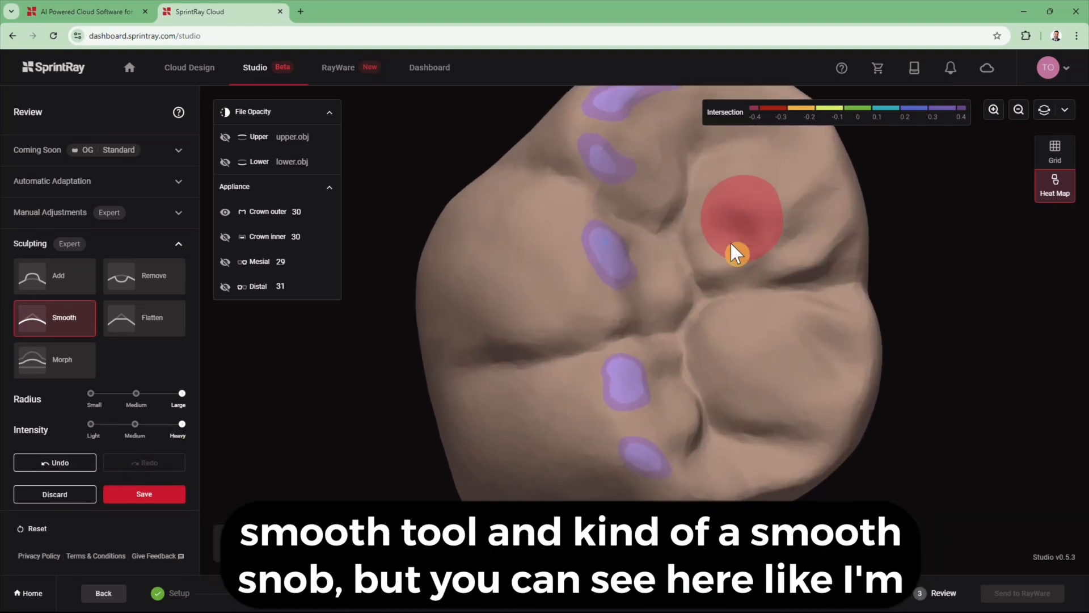
pyautogui.scroll(-5, 840, 380)
pyautogui.moveTo(904, 343)
pyautogui.mouseDown(button='right')
pyautogui.moveTo(914, 401)
pyautogui.moveTo(871, 413)
pyautogui.mouseUp(button='right')
pyautogui.click(146, 317)
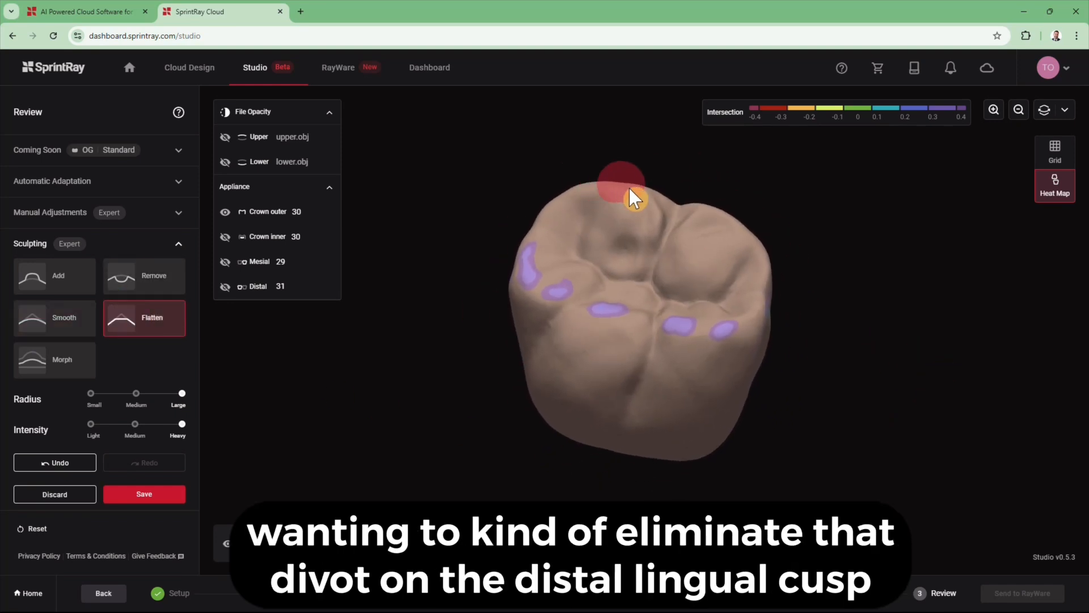
# - Select the Morph sculpting brush with a Medium radius
pyautogui.click(55, 360)
pyautogui.moveTo(506, 448); pyautogui.dragTo(514, 393, button='right')
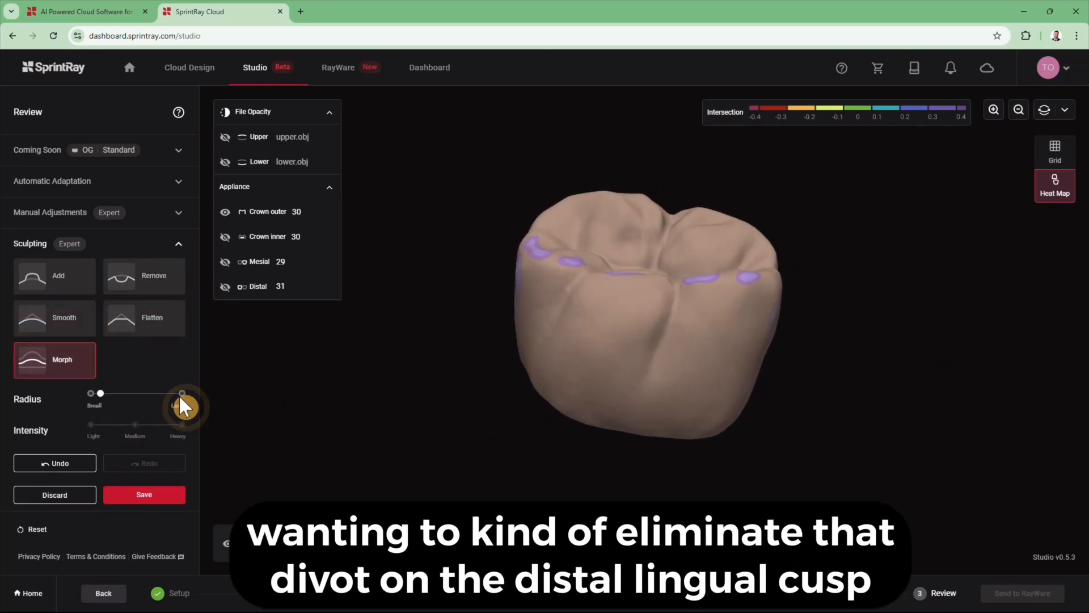
pyautogui.moveTo(100, 393); pyautogui.dragTo(161, 393)
pyautogui.click(140, 393)
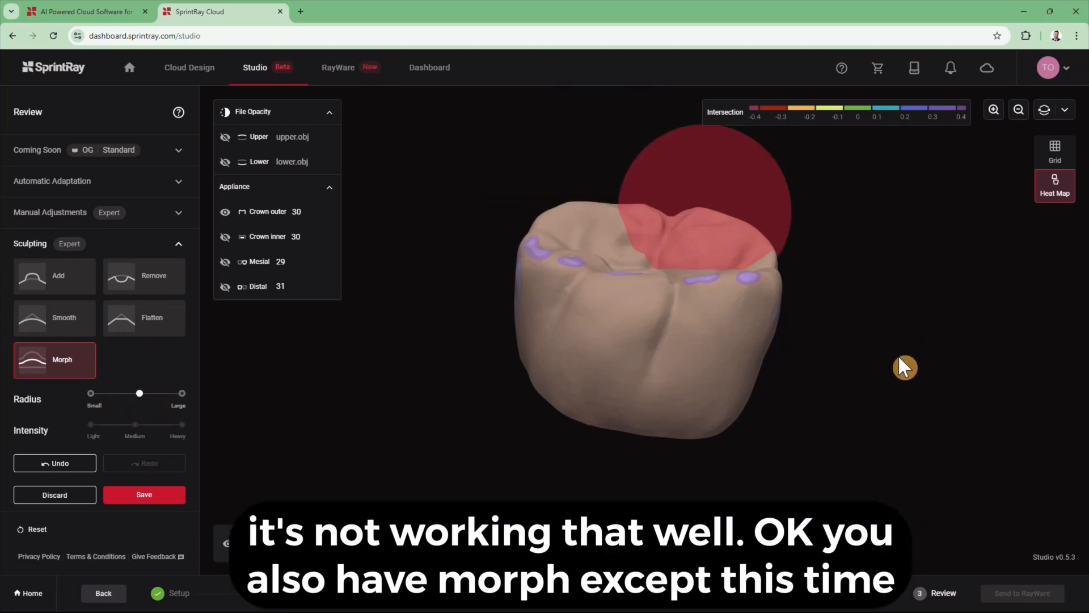
pyautogui.moveTo(905, 368); pyautogui.dragTo(839, 461)
# - Show the lower jaw scan and reshape the crown's side margin with Morph against it
pyautogui.click(225, 161)
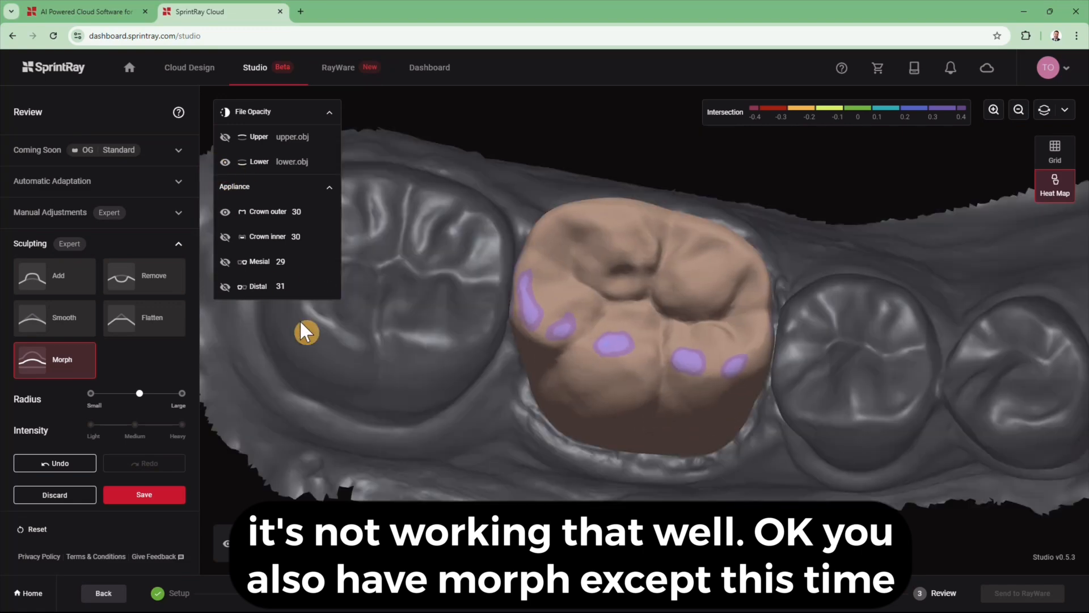
pyautogui.scroll(-3, 796, 450)
pyautogui.scroll(6, 793, 437)
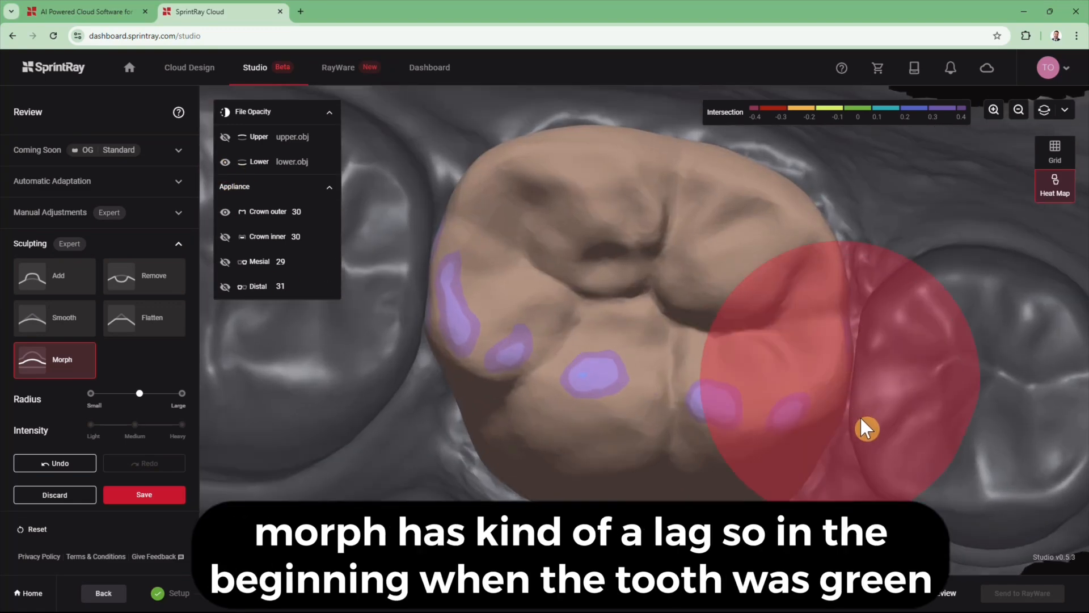
pyautogui.scroll(-5, 860, 417)
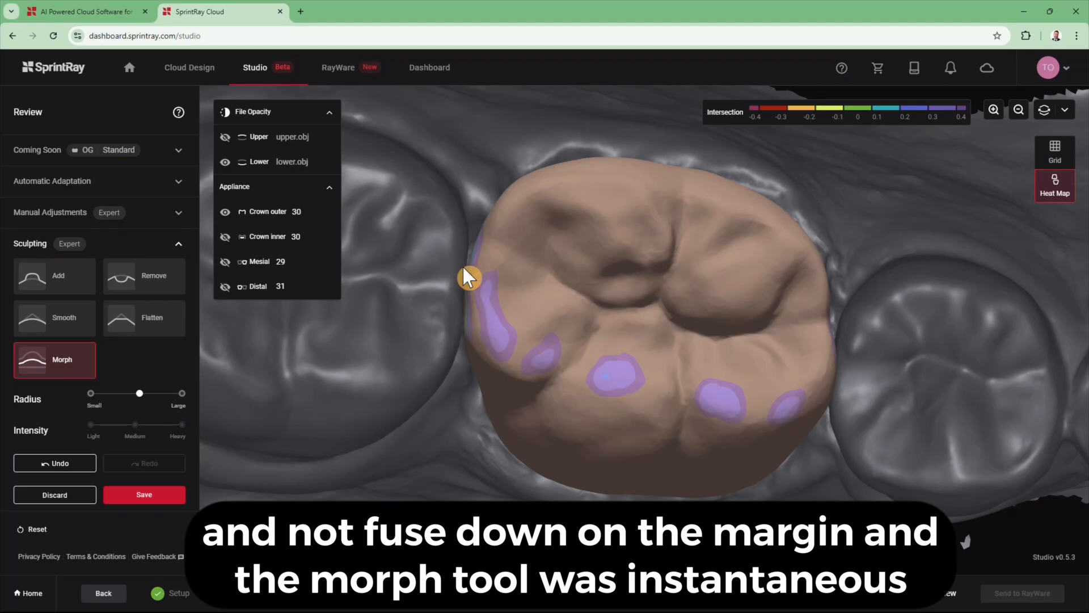
pyautogui.moveTo(427, 351); pyautogui.dragTo(446, 273, button='right')
pyautogui.moveTo(458, 329)
pyautogui.mouseDown(button='right')
pyautogui.moveTo(462, 340)
pyautogui.moveTo(404, 384)
pyautogui.moveTo(396, 369)
pyautogui.moveTo(475, 332)
pyautogui.mouseUp(button='right')
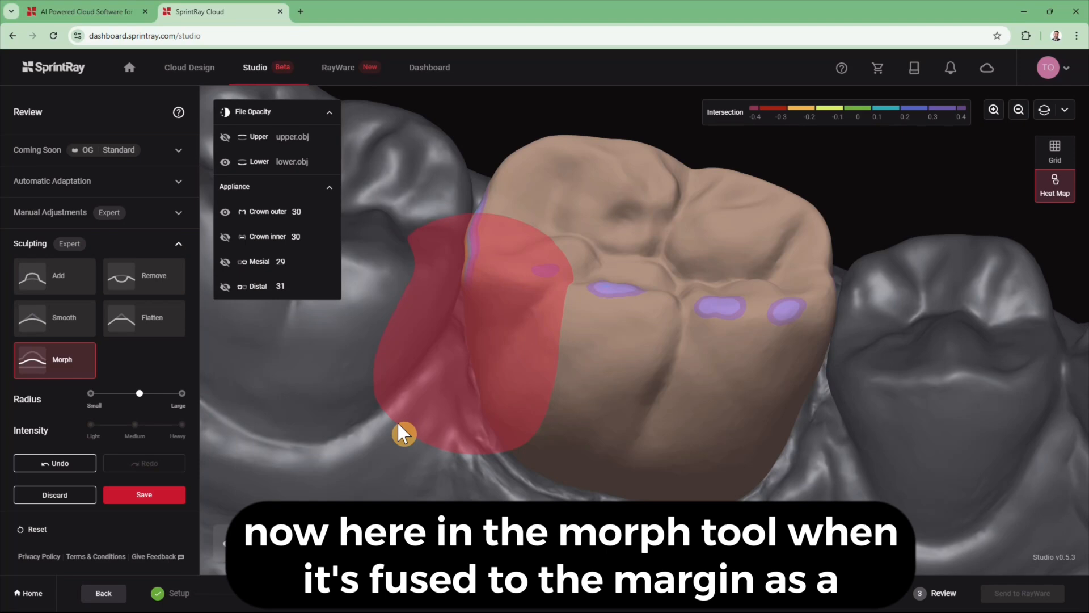
pyautogui.scroll(-4, 881, 391)
pyautogui.moveTo(881, 391); pyautogui.dragTo(876, 466, button='right')
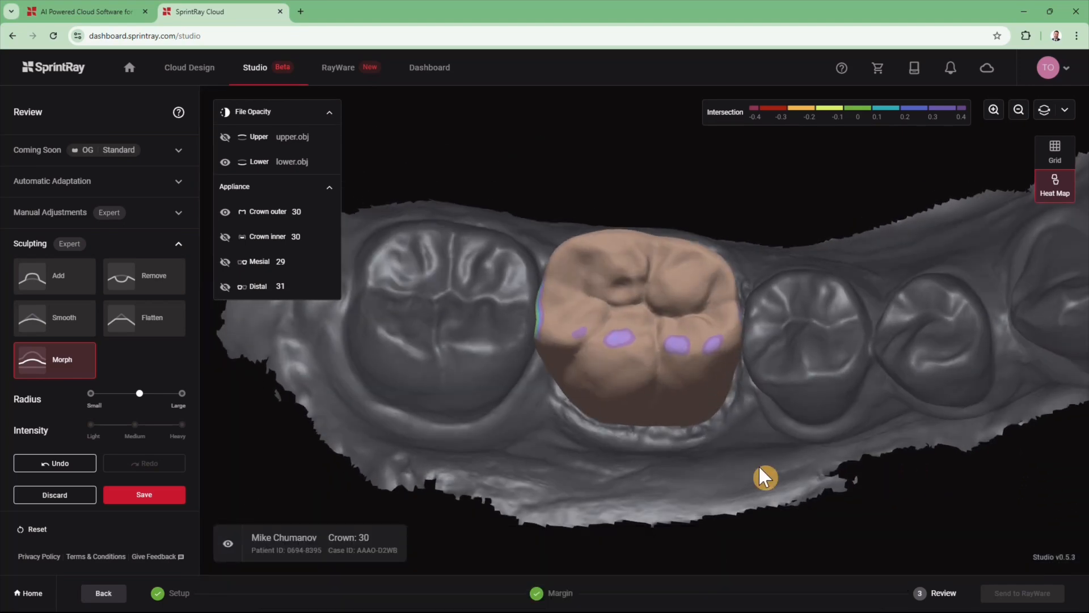
# - Hide the lower scan and remove material from the heavy contact spot with a large, heavy brush
pyautogui.click(225, 161)
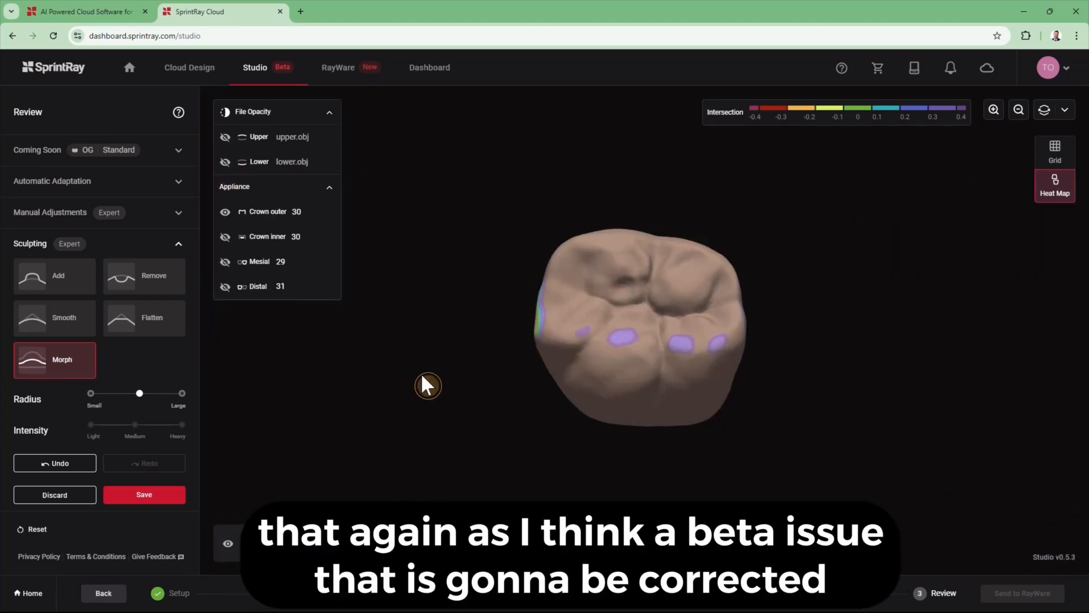
pyautogui.moveTo(425, 384); pyautogui.dragTo(445, 416, button='right')
pyautogui.click(55, 317)
pyautogui.click(182, 393)
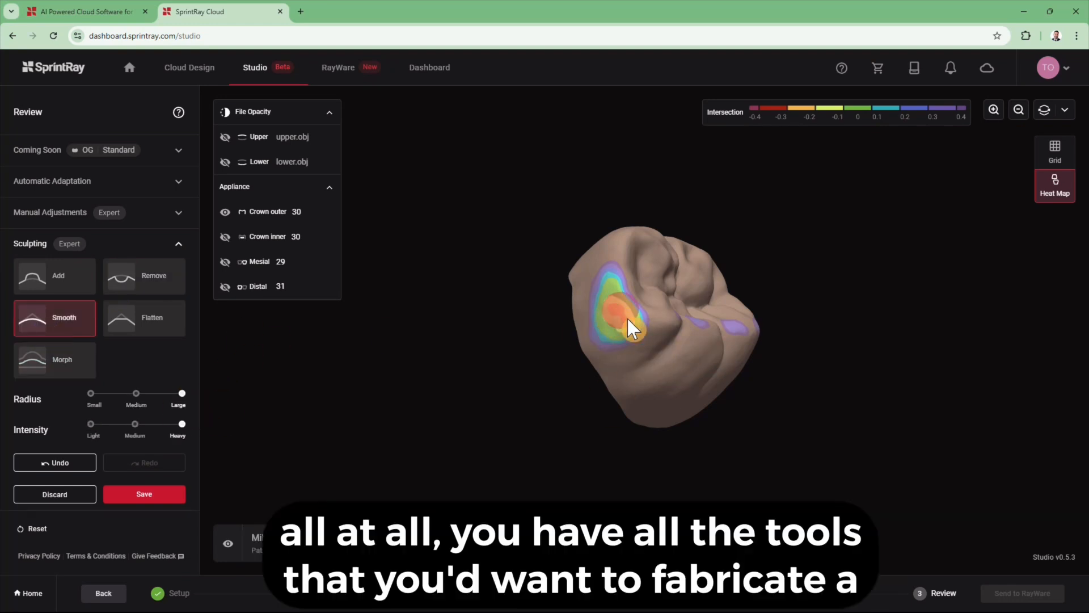
pyautogui.click(142, 276)
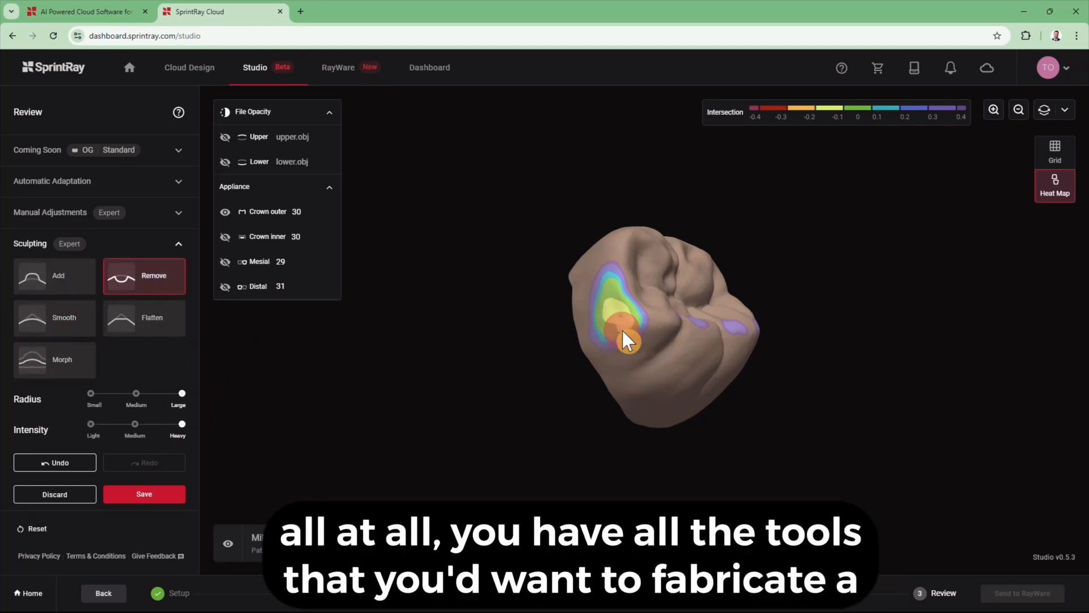
pyautogui.moveTo(623, 331); pyautogui.dragTo(630, 324)
# - Add material on and beside the crown's left and right contact patches
pyautogui.moveTo(777, 408)
pyautogui.mouseDown()
pyautogui.moveTo(596, 381)
pyautogui.moveTo(465, 346)
pyautogui.mouseUp()
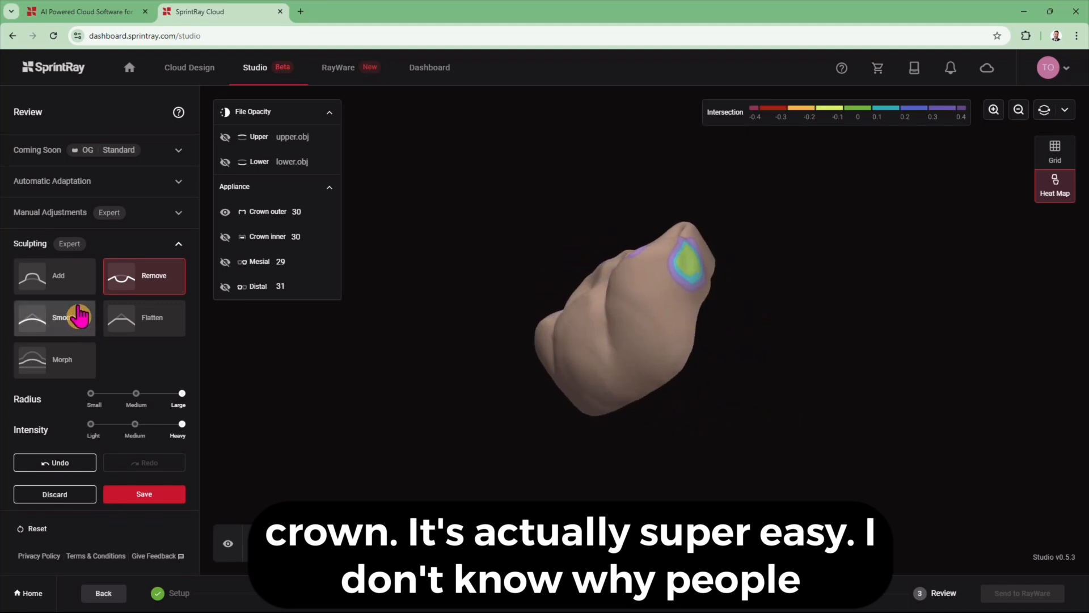
pyautogui.click(55, 276)
pyautogui.moveTo(720, 258)
pyautogui.mouseDown()
pyautogui.moveTo(677, 299)
pyautogui.moveTo(845, 339)
pyautogui.mouseUp()
pyautogui.click(680, 301)
pyautogui.click(669, 294)
pyautogui.click(622, 335)
# - Smooth out the contact patches, including the right one
pyautogui.click(54, 318)
pyautogui.moveTo(543, 323); pyautogui.dragTo(569, 324)
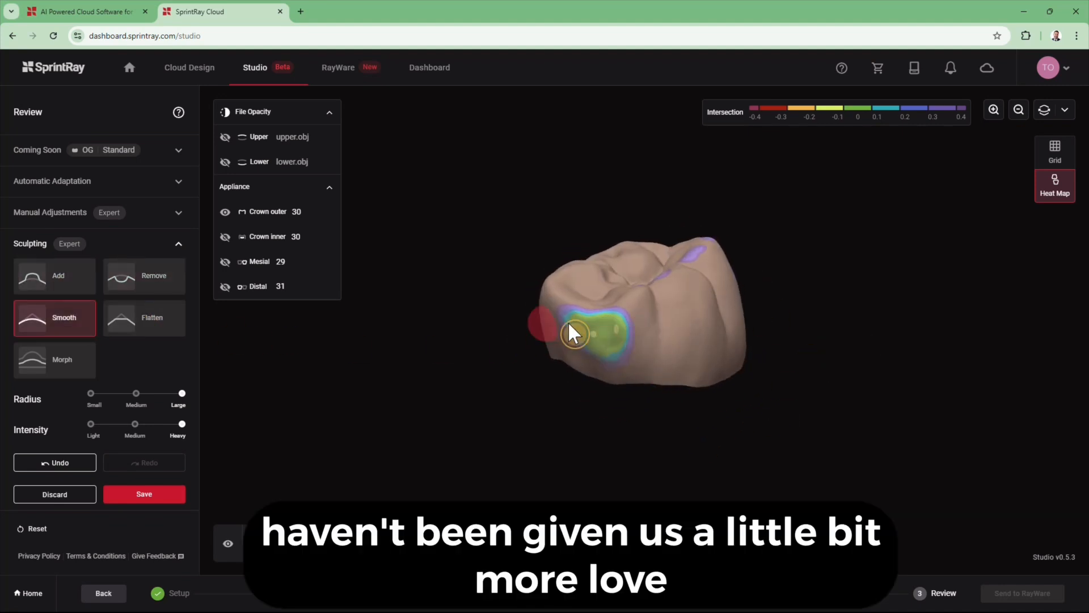
pyautogui.moveTo(885, 375); pyautogui.dragTo(786, 448)
pyautogui.click(679, 284)
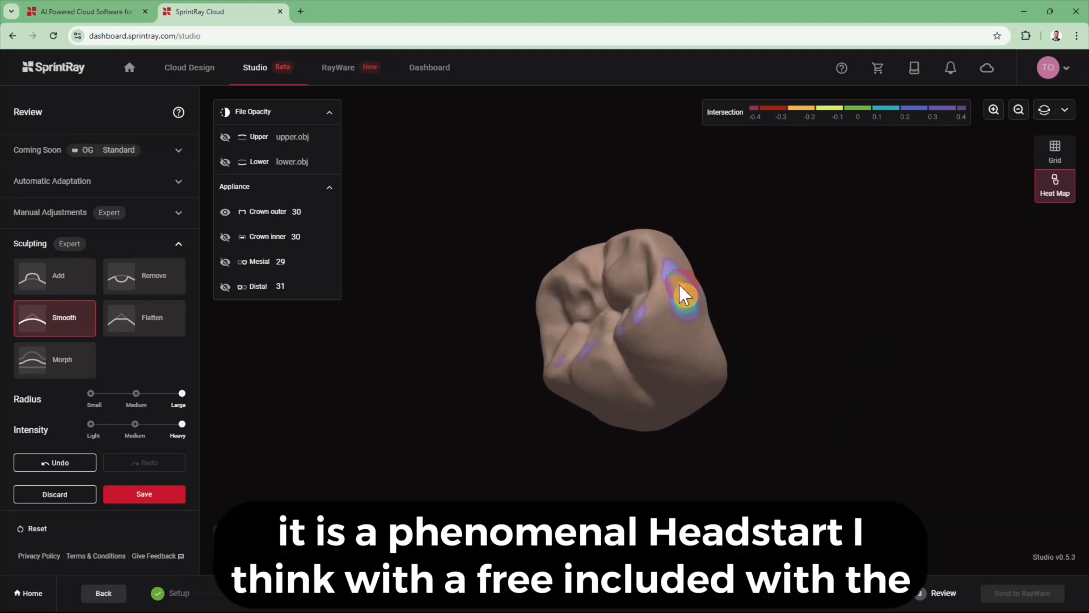
pyautogui.moveTo(763, 264); pyautogui.dragTo(720, 303)
# - Flatten the contact patch and save the sculpted crown
pyautogui.click(145, 317)
pyautogui.click(647, 332)
pyautogui.moveTo(802, 357); pyautogui.dragTo(991, 152)
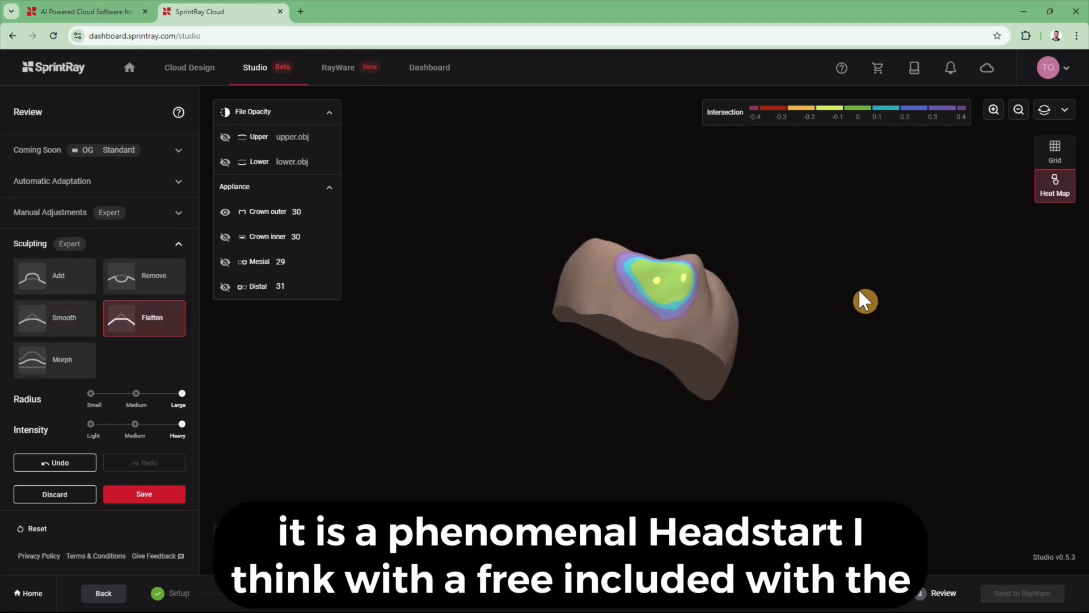
pyautogui.click(658, 278)
pyautogui.moveTo(810, 301); pyautogui.dragTo(783, 418)
pyautogui.click(144, 493)
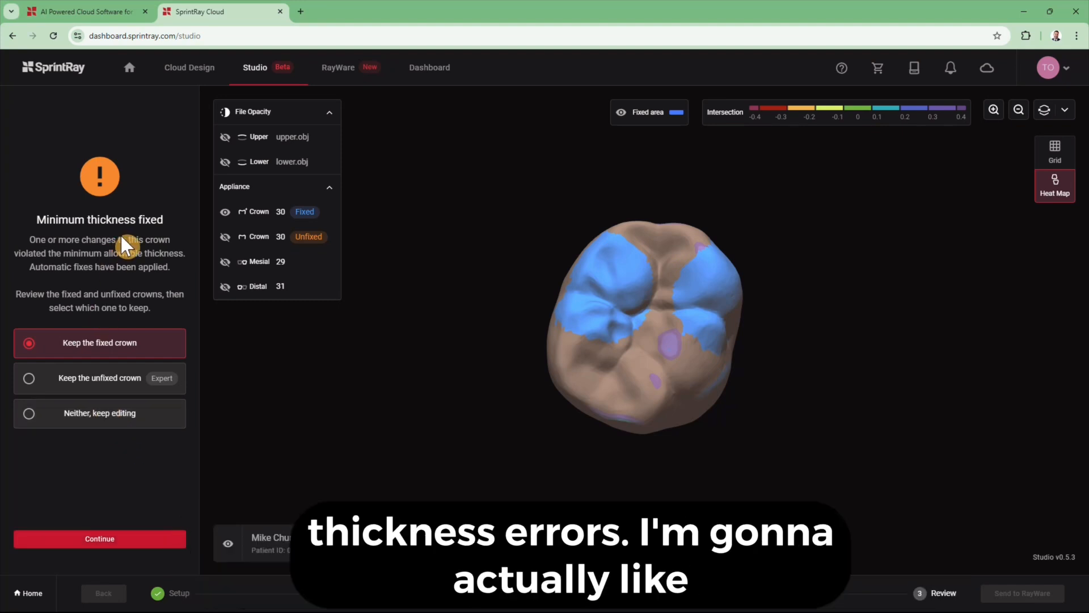
# - Keep the unfixed crown design and send it to RayWare
pyautogui.click(121, 391)
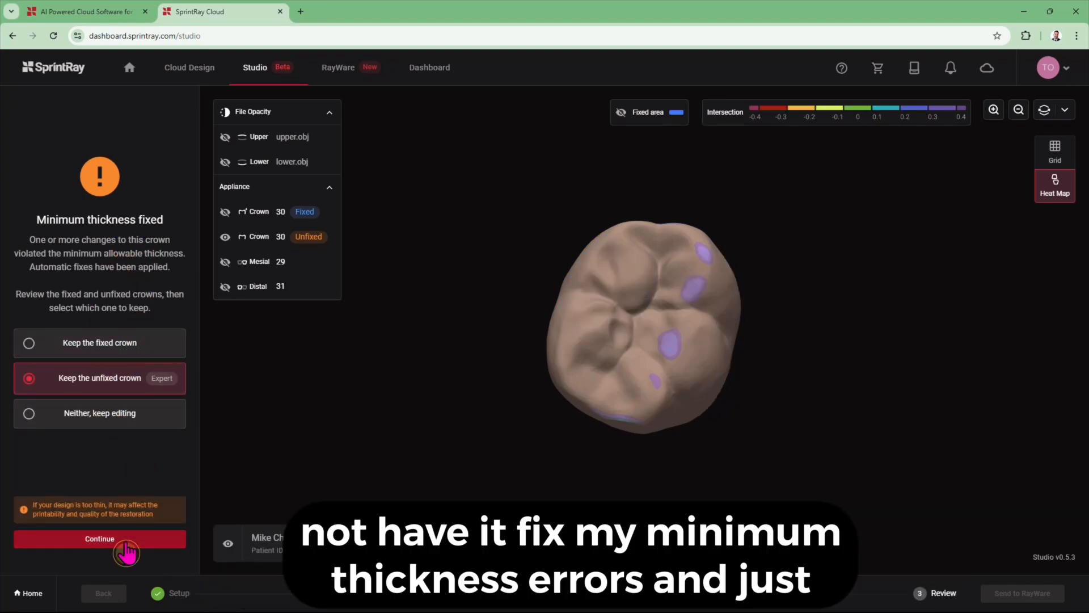
pyautogui.click(122, 539)
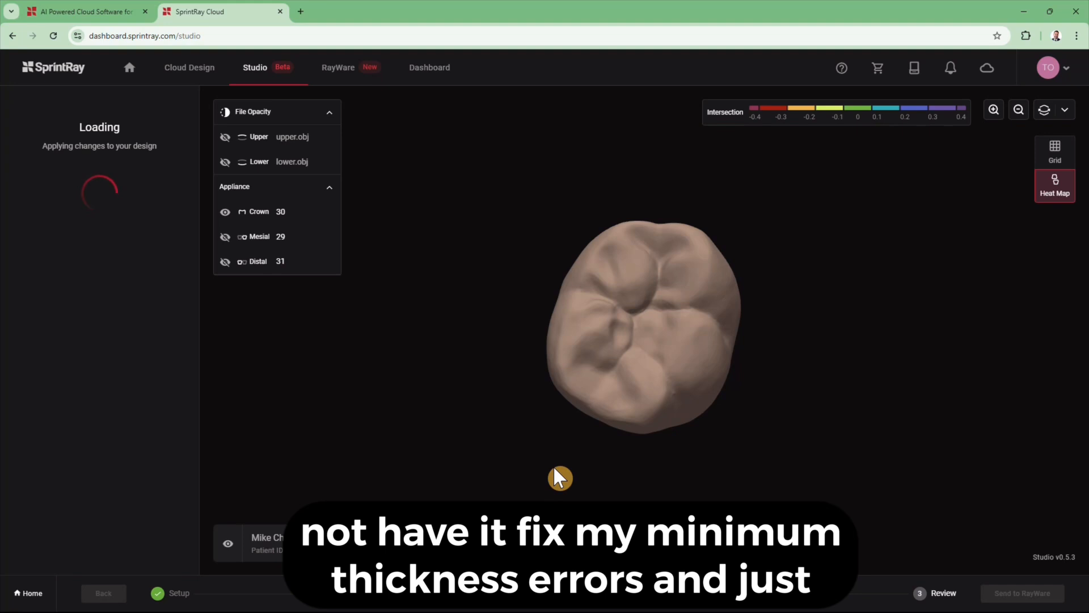
pyautogui.click(1032, 590)
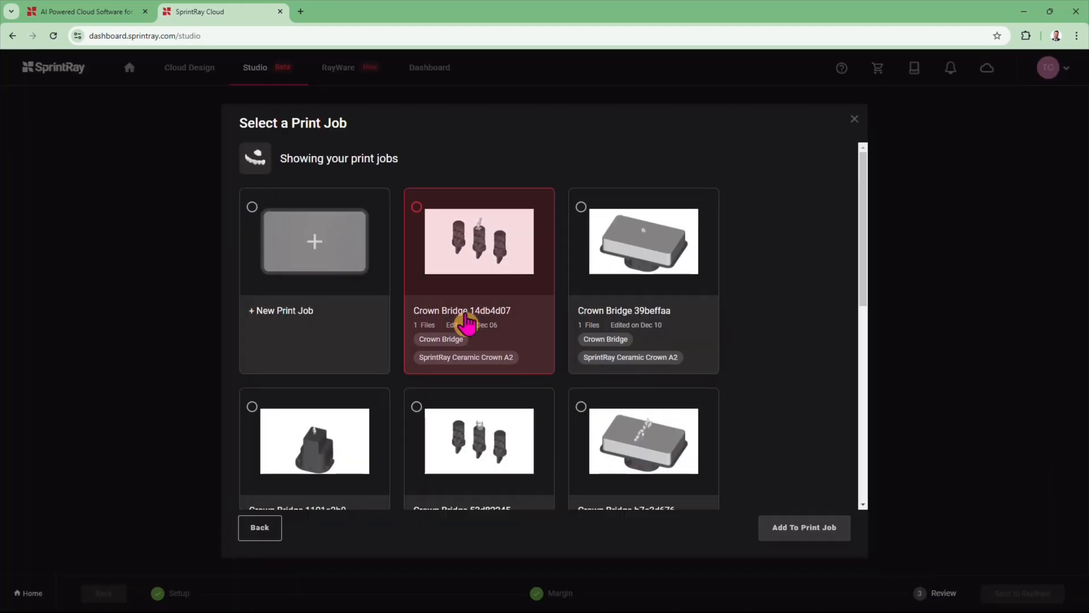
# - Add the crown to the selected Crown Bridge print job
pyautogui.click(841, 525)
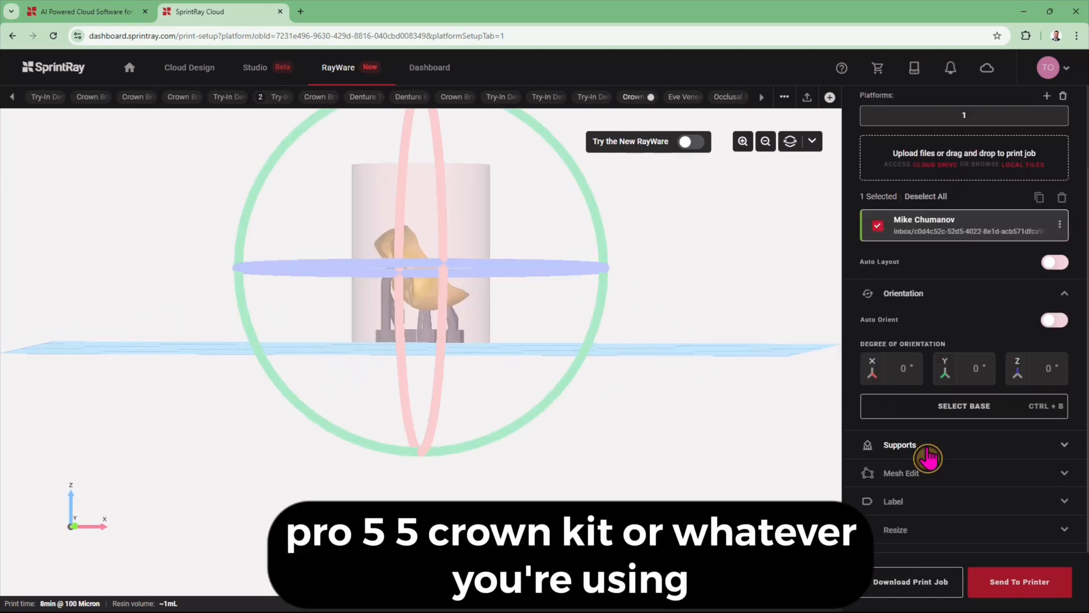
# - Add two extra support points under the crown and review it on the build platform
pyautogui.click(931, 455)
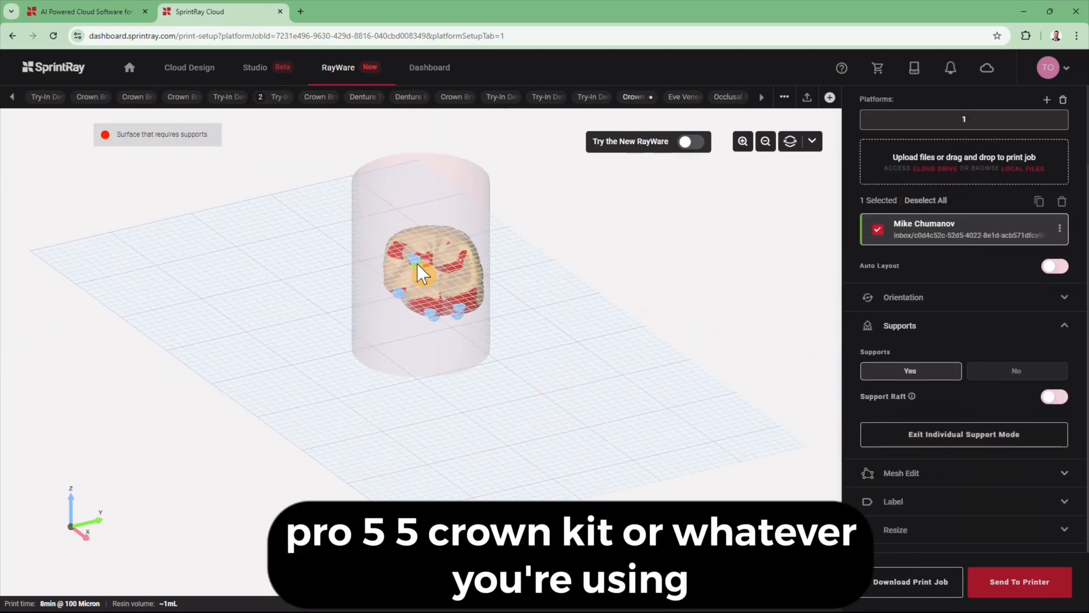
pyautogui.click(472, 303)
pyautogui.moveTo(571, 384); pyautogui.dragTo(570, 306)
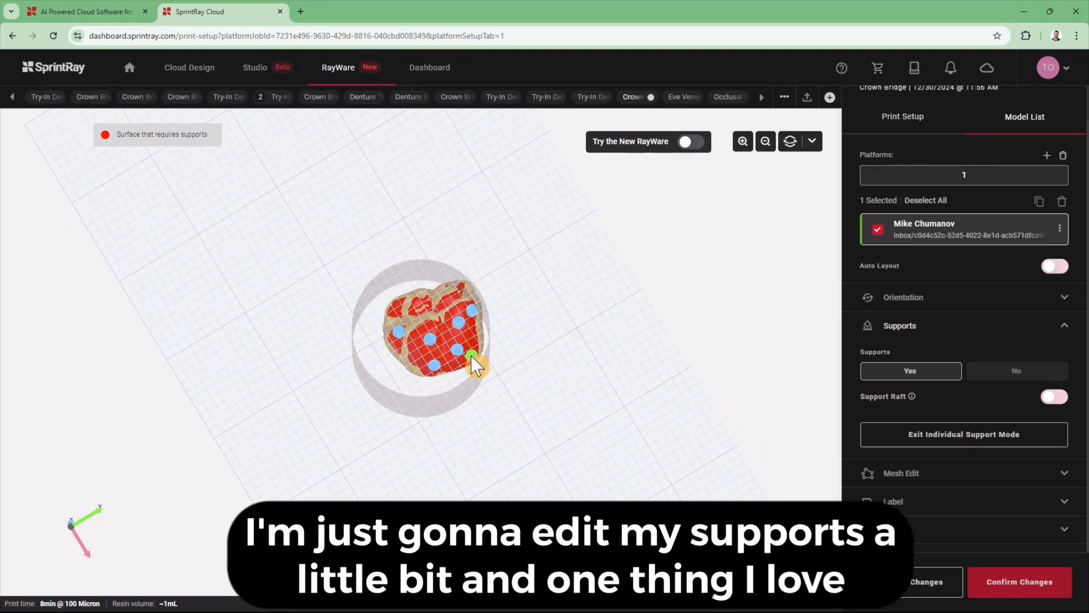
pyautogui.click(443, 332)
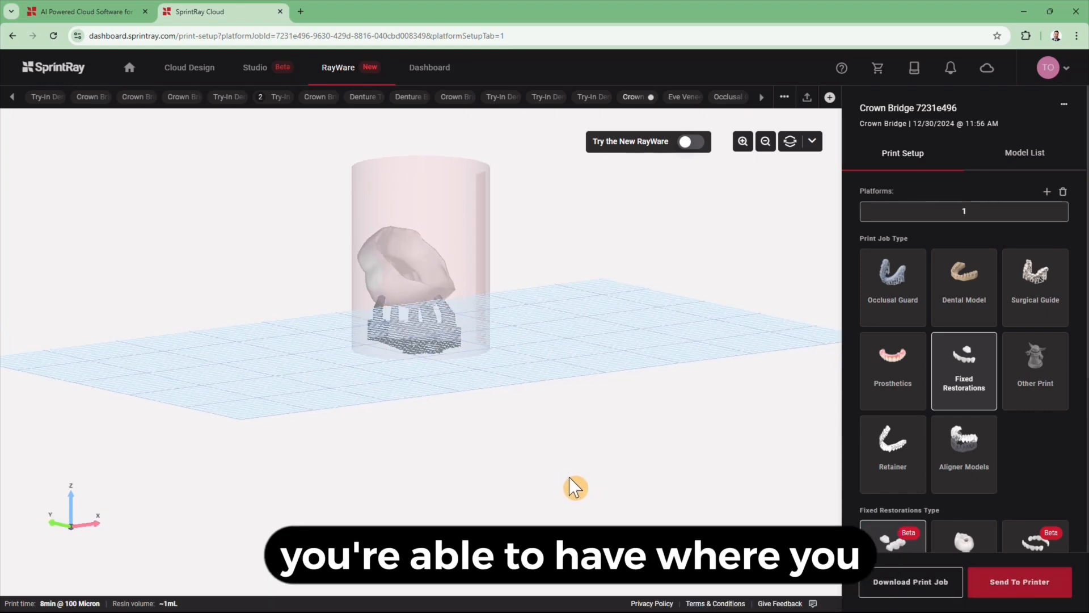
pyautogui.moveTo(569, 478)
pyautogui.mouseDown(button='right')
pyautogui.moveTo(638, 470)
pyautogui.moveTo(654, 449)
pyautogui.mouseUp(button='right')
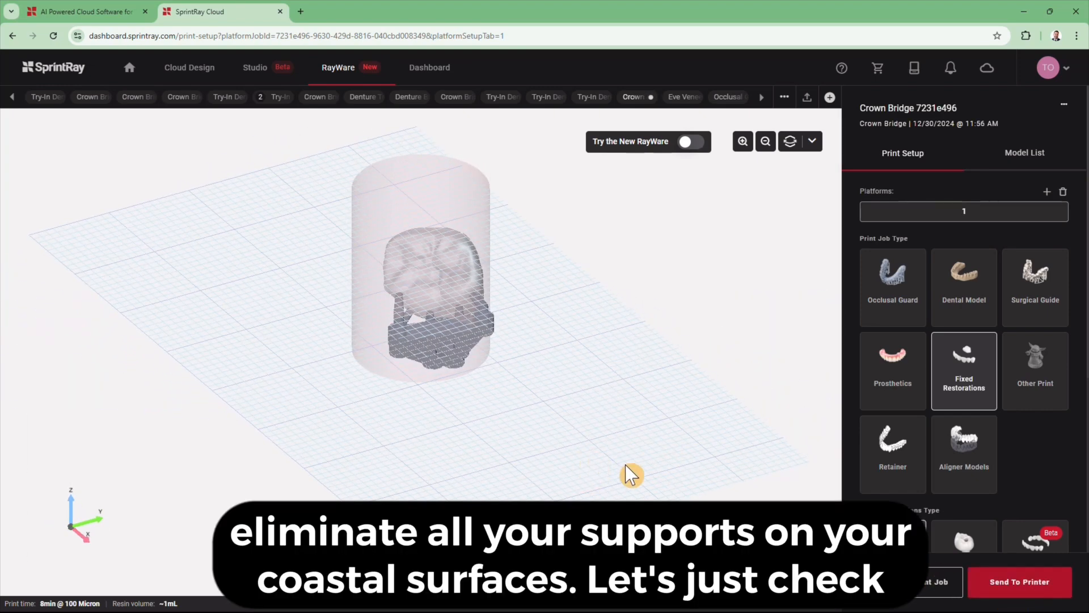